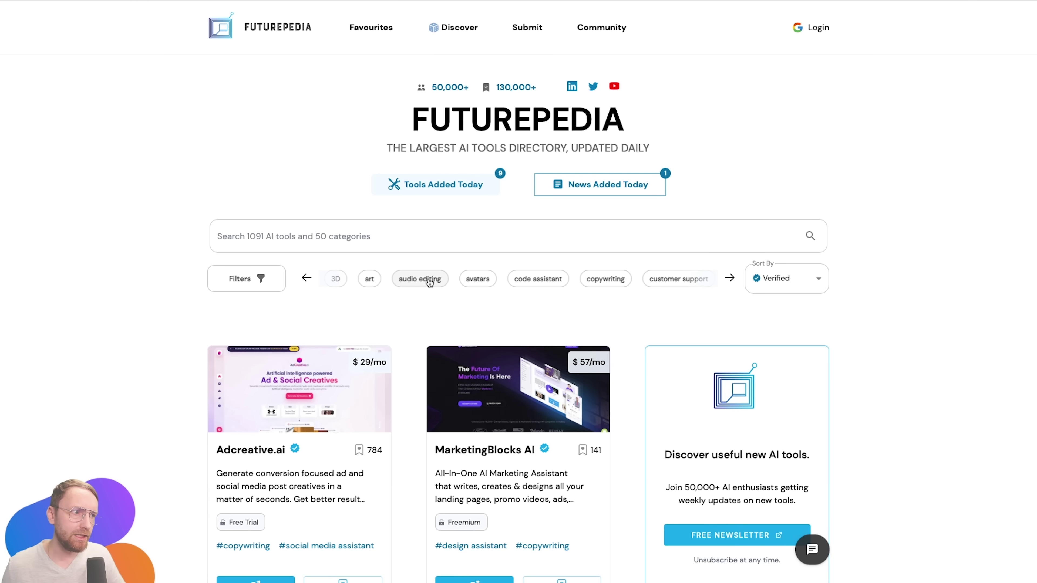
- Browse Futurepedia's Avatars AI tool cards, then the Copywriting tools listing
left_click(478, 279)
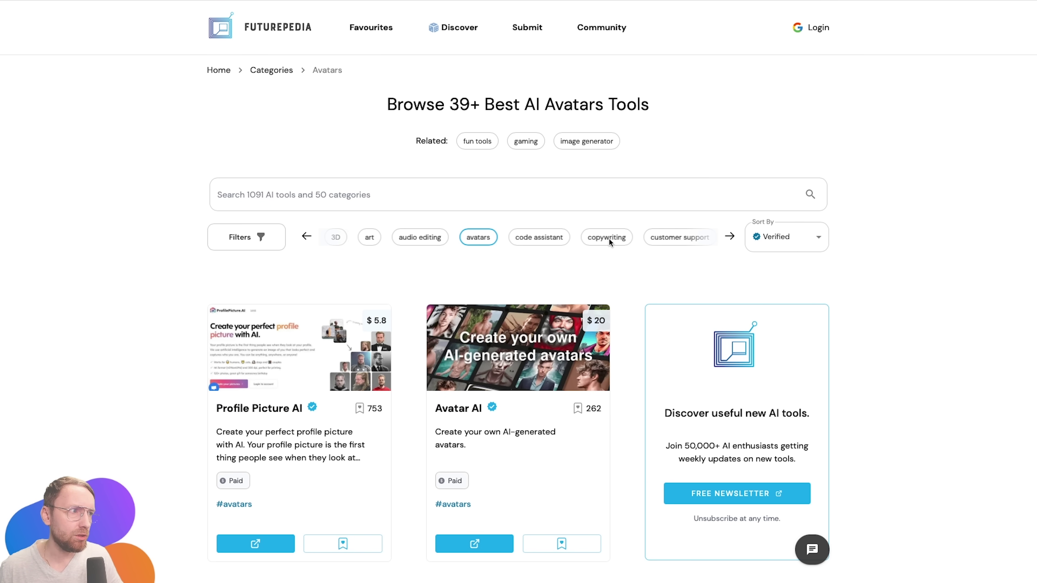
scroll(340, 137, "down", 5)
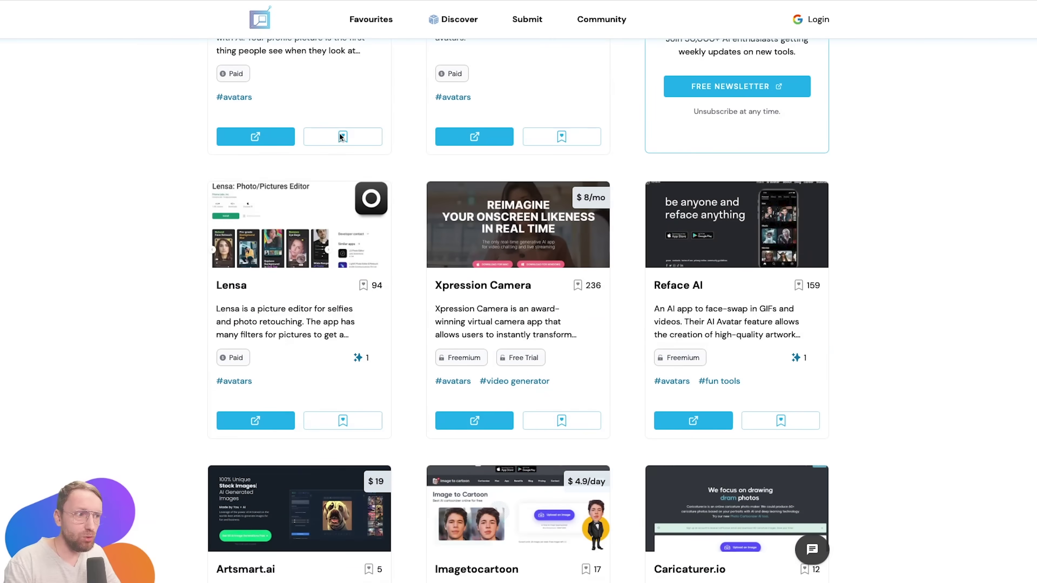
scroll(309, 272, "up", 2)
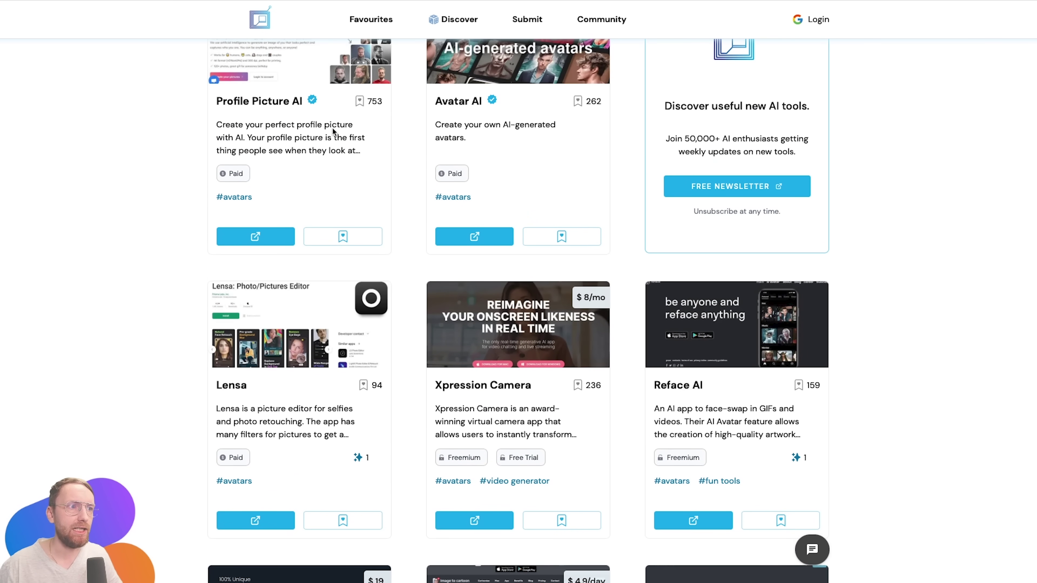
scroll(350, 172, "down", 5)
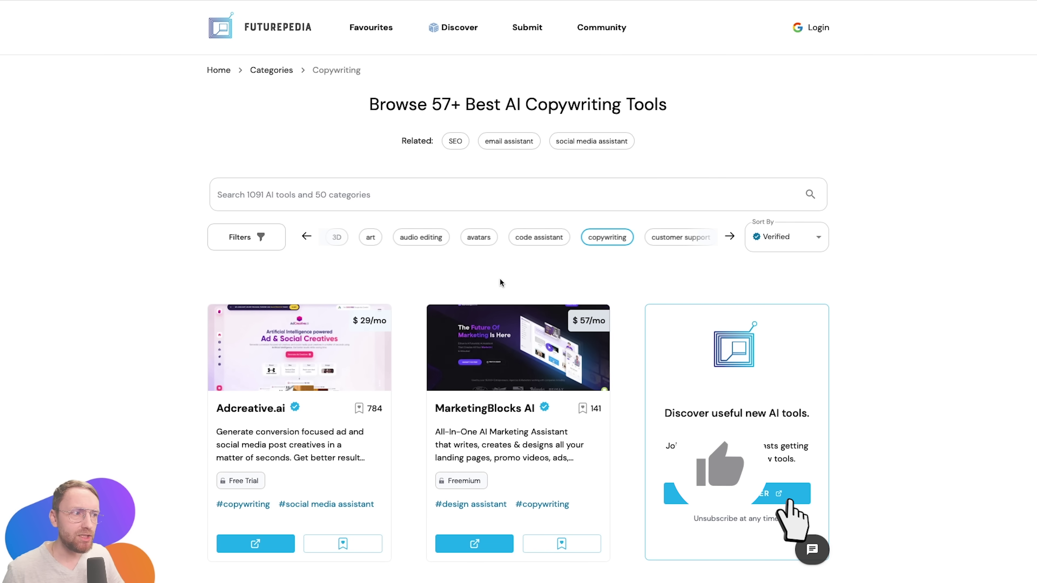
scroll(498, 265, "down", 10)
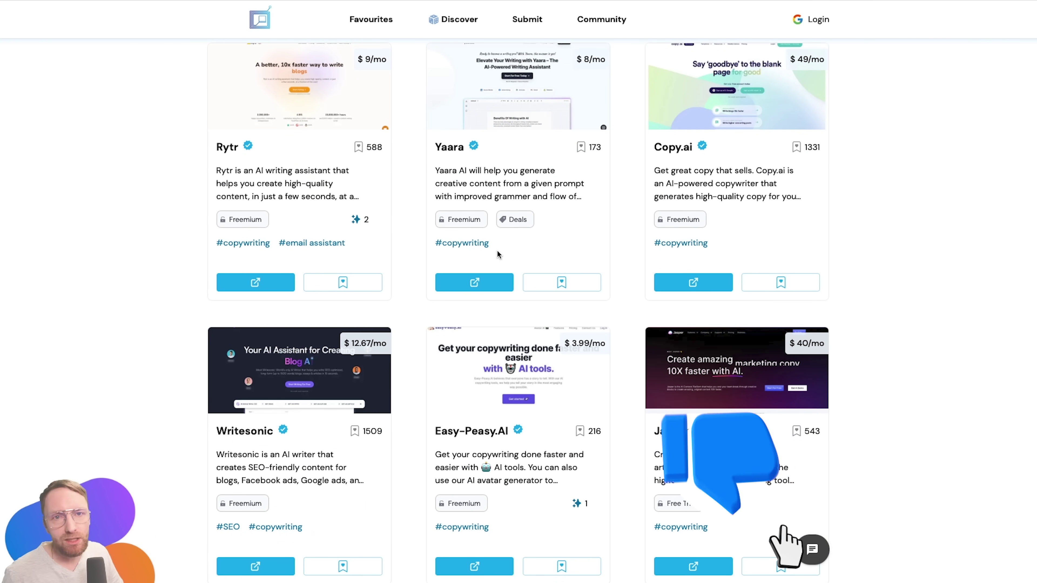
scroll(497, 254, "down", 10)
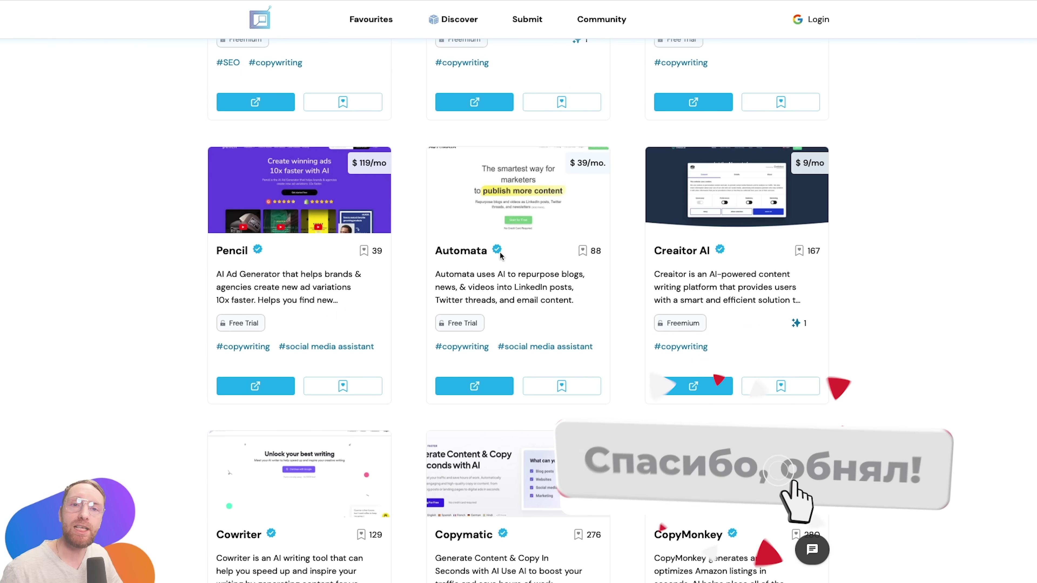
scroll(500, 255, "up", 20)
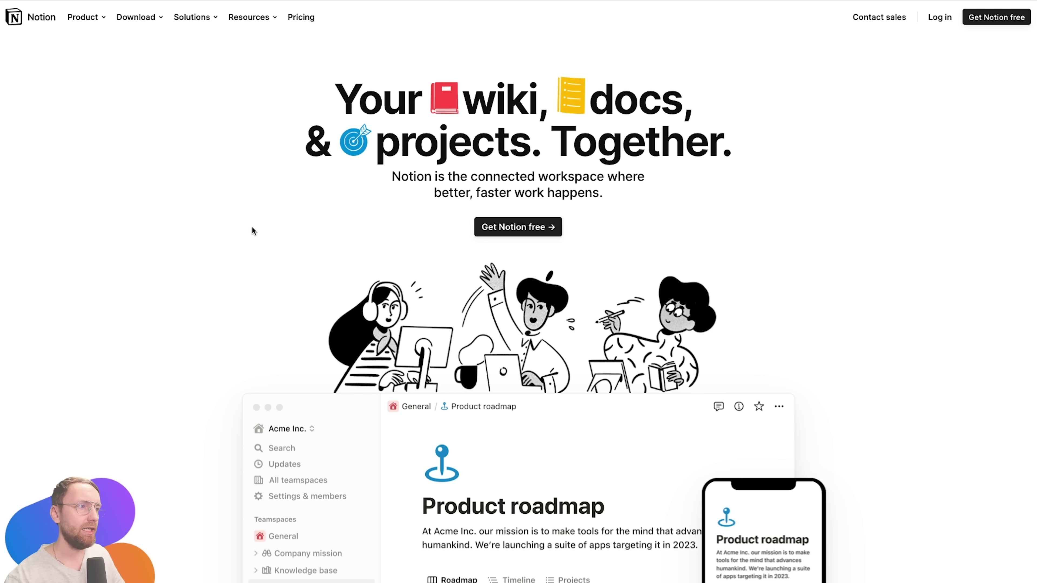
- Bring the Notion desktop app with the 'Что такое Notion' page forward and shift its window right
scroll(506, 196, "down", 5)
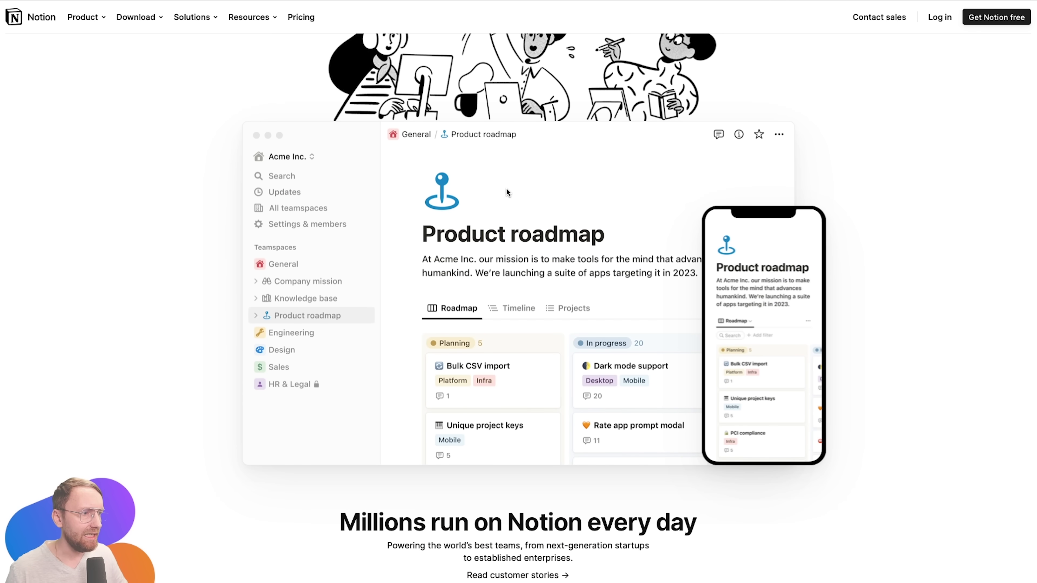
scroll(506, 189, "down", 6)
scroll(506, 189, "down", 4)
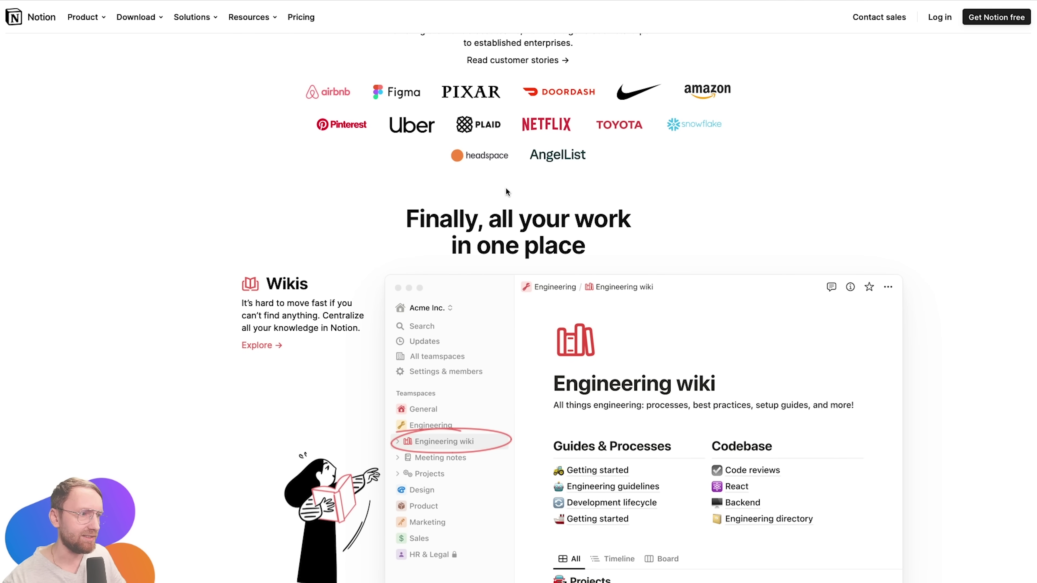
key("super+Tab")
left_click_drag(415, 48, 509, 51)
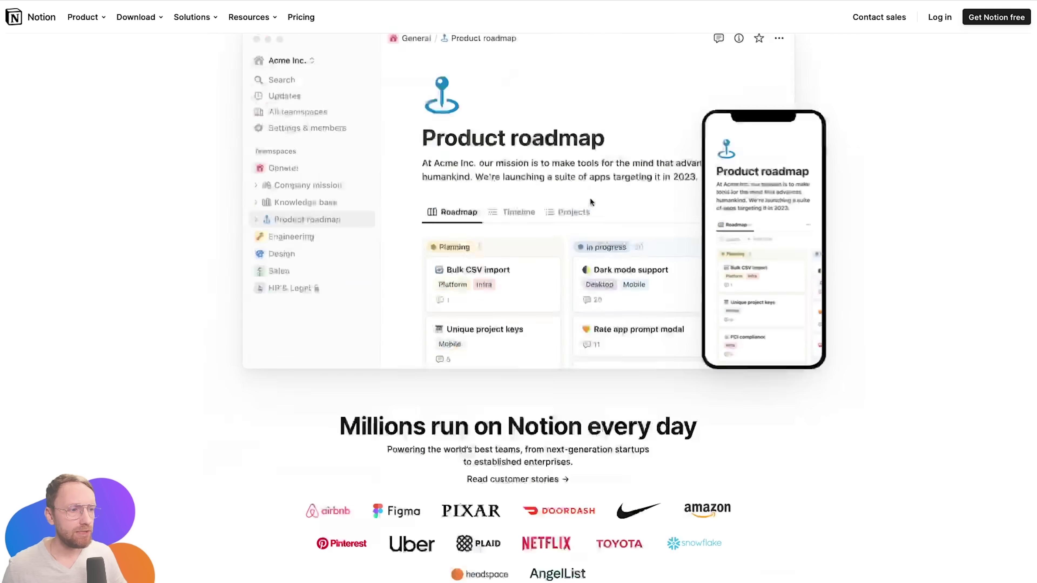
- Scroll the Notion homepage through the Wikis, Docs, Projects and Consolidate tools sections
scroll(596, 194, "down", 10)
scroll(604, 195, "down", 5)
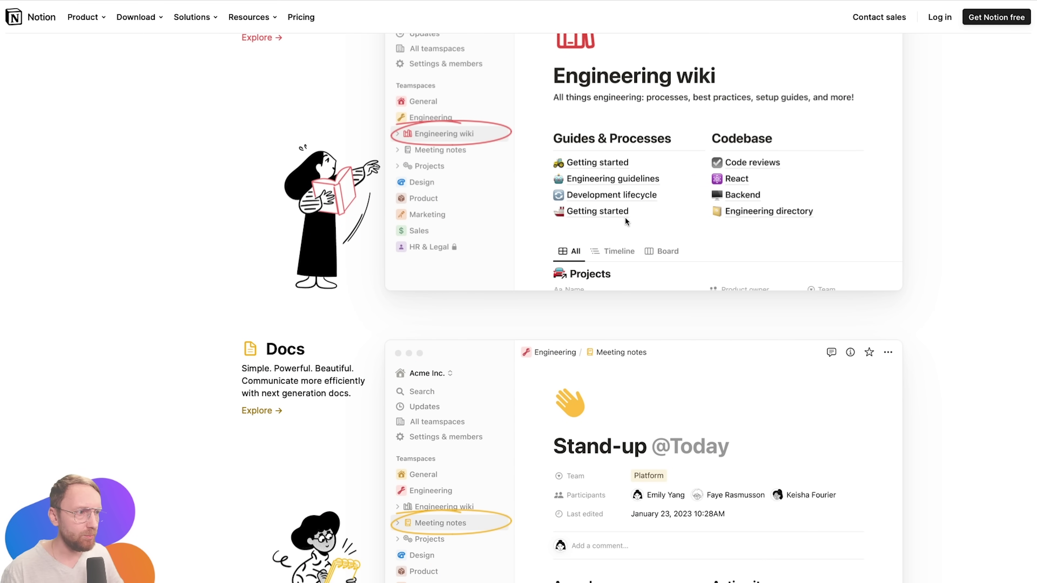
scroll(625, 221, "down", 4)
scroll(624, 221, "up", 12)
scroll(625, 221, "down", 4)
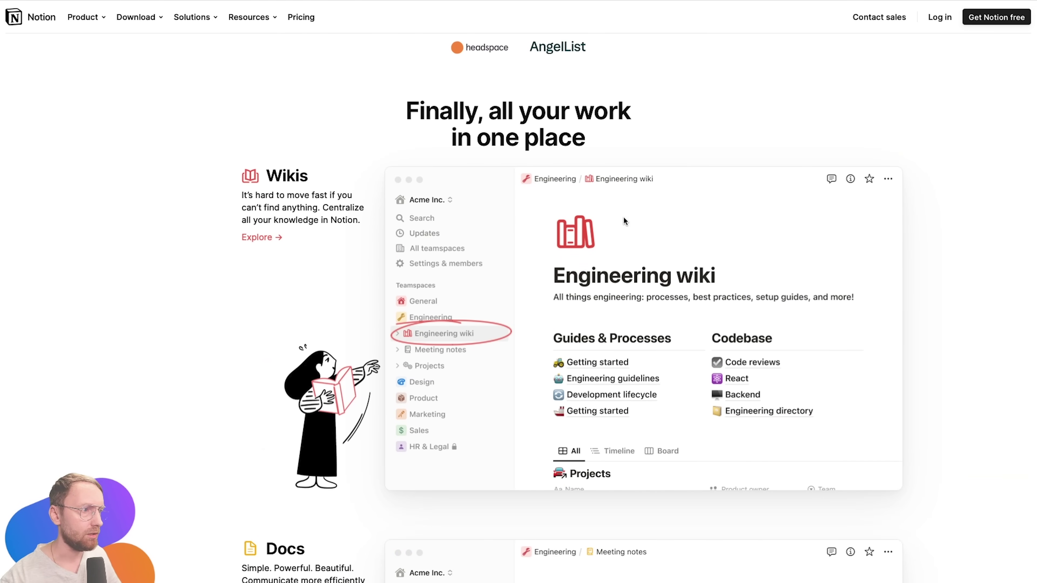
scroll(624, 218, "up", 2)
scroll(727, 404, "down", 20)
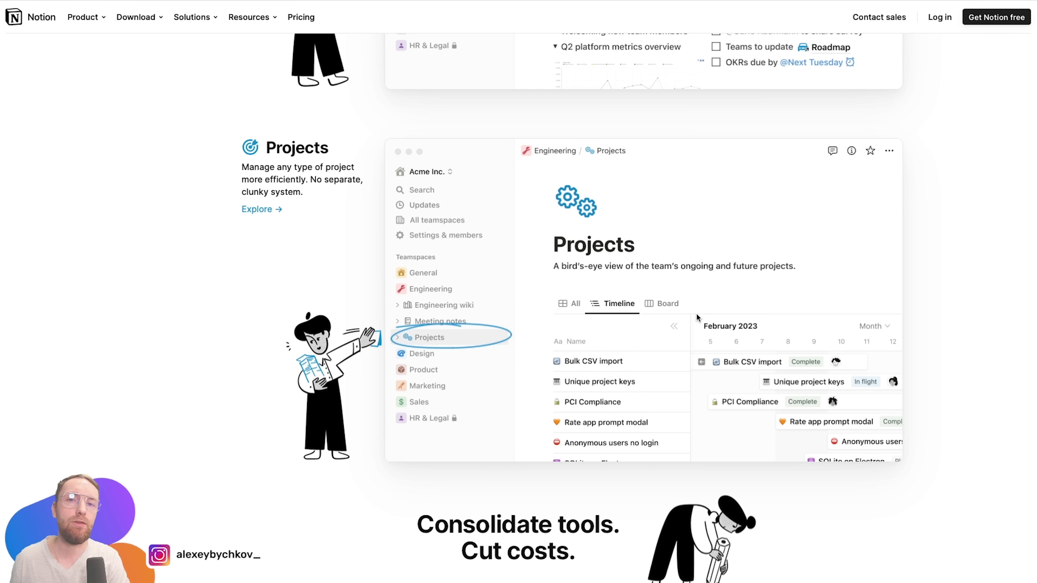
scroll(596, 240, "down", 7)
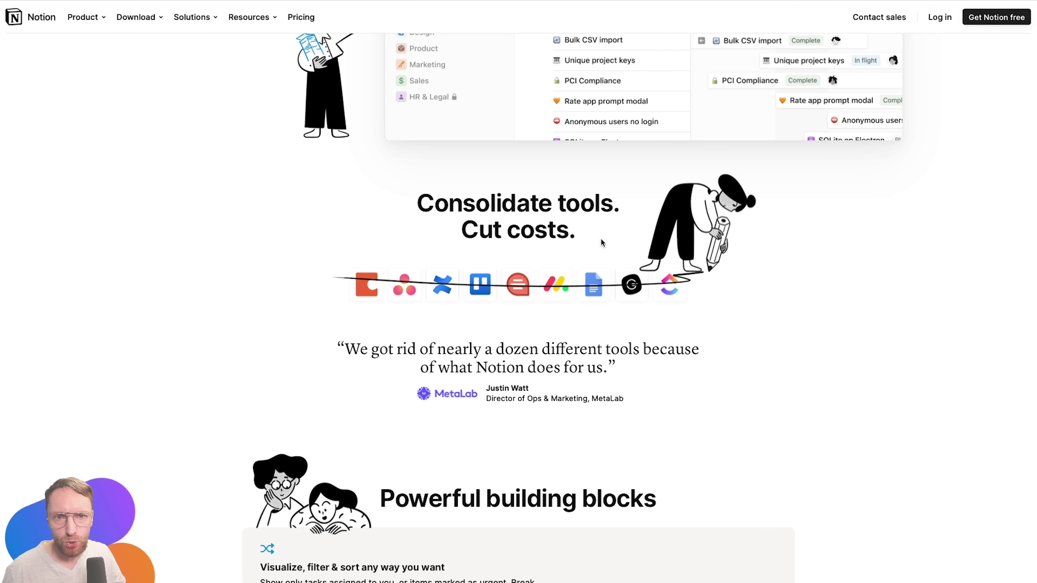
scroll(601, 240, "up", 6)
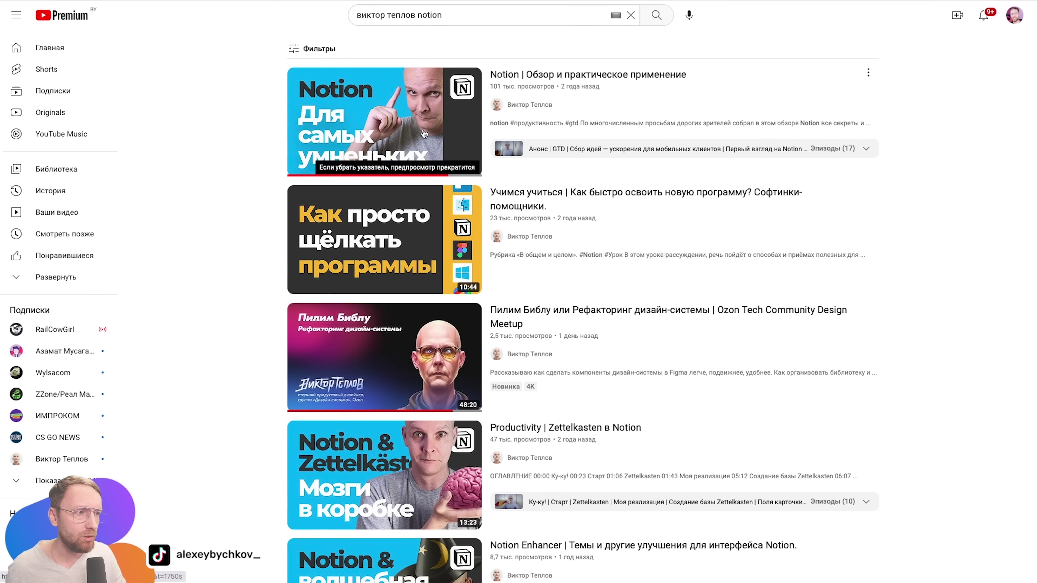
- Scroll the YouTube results for Notion overview and practical-use videos
scroll(630, 346, "down", 5)
scroll(630, 345, "up", 5)
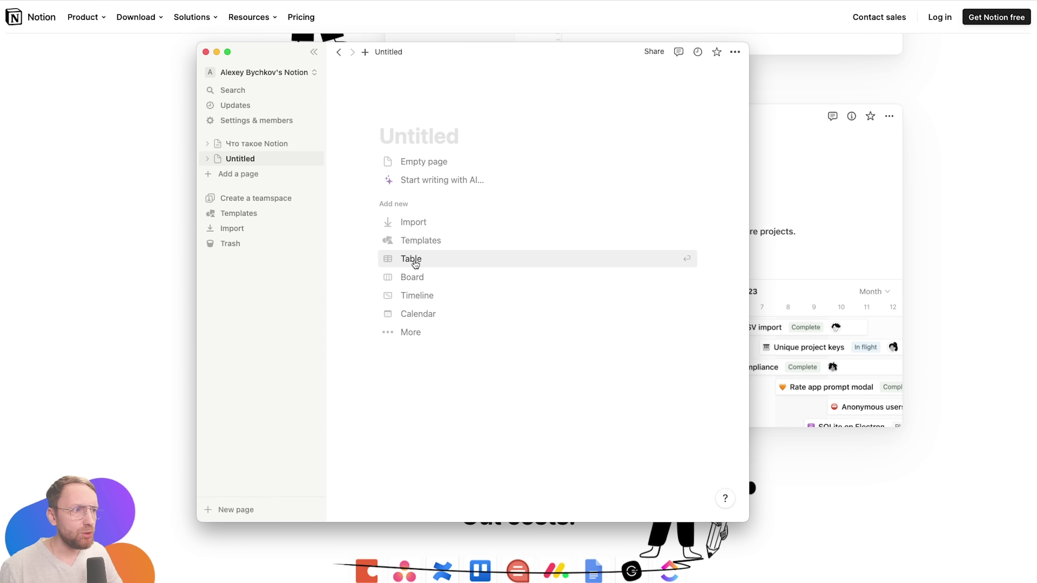
- Start the AI 'To-do list' prompt 'Write a todo list about' on the Untitled page
left_click(417, 332)
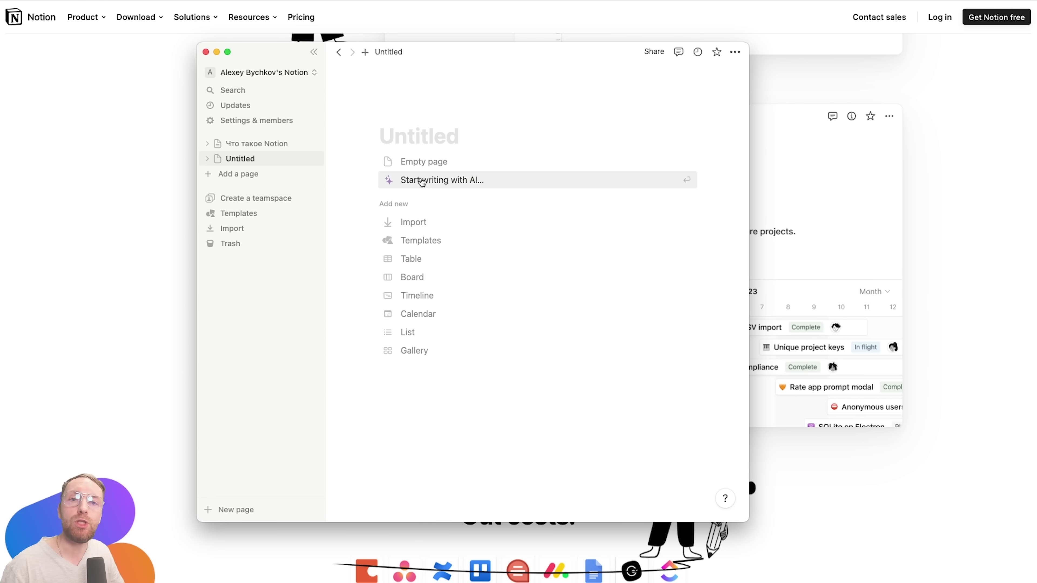
left_click(452, 180)
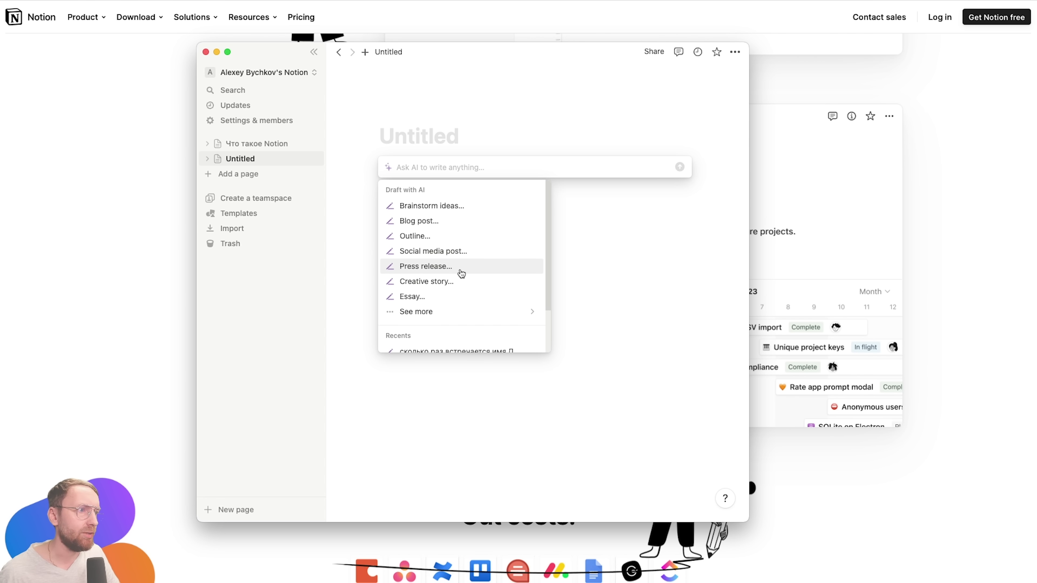
mouse_move(416, 314)
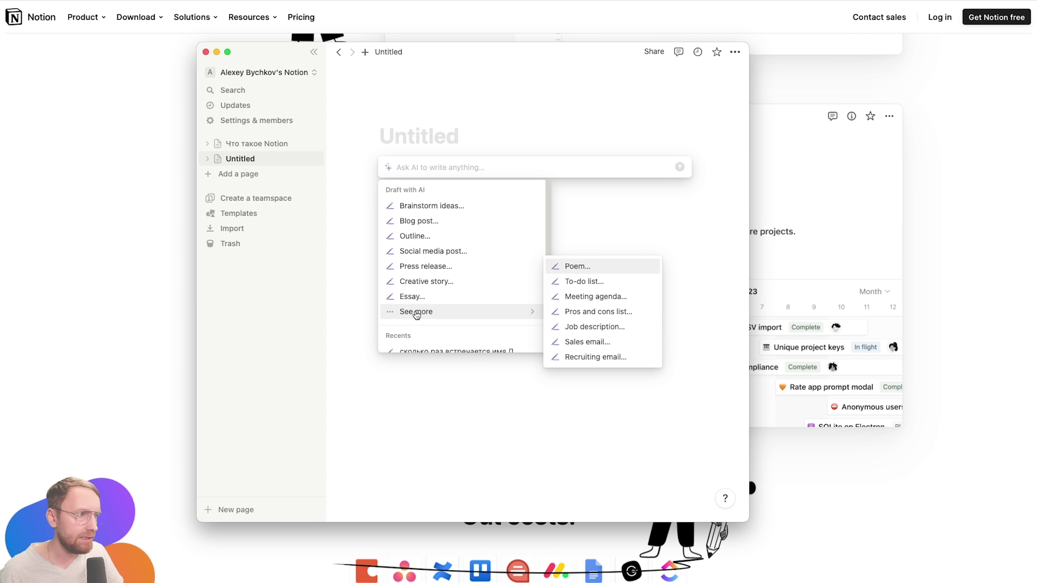
left_click(574, 283)
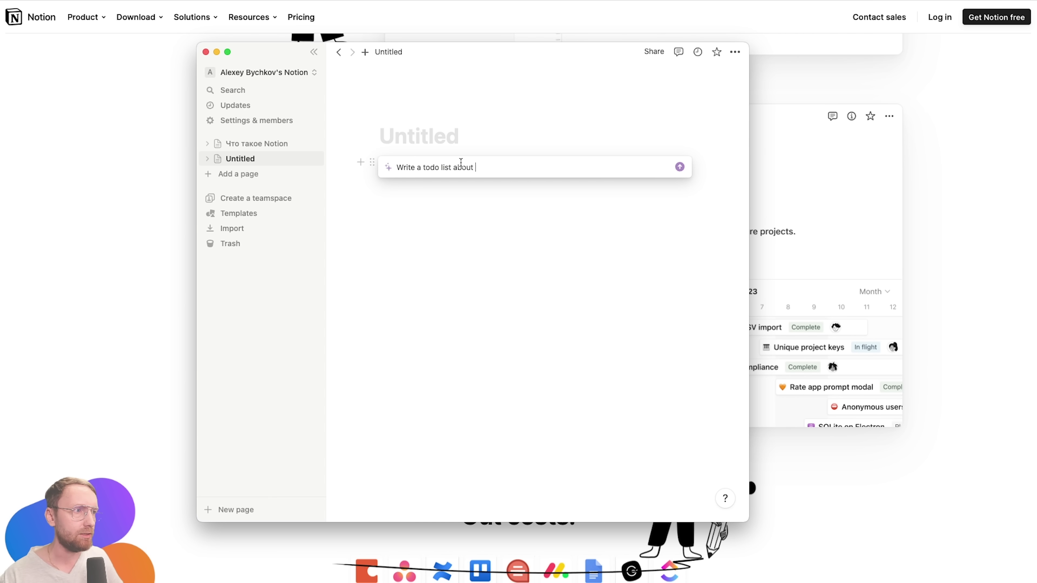
- Replace the prefilled prompt with 'здоровое питание на неделю 2000 какл' and send it to AI
left_click_drag(502, 164, 396, 163)
key("BackSpace")
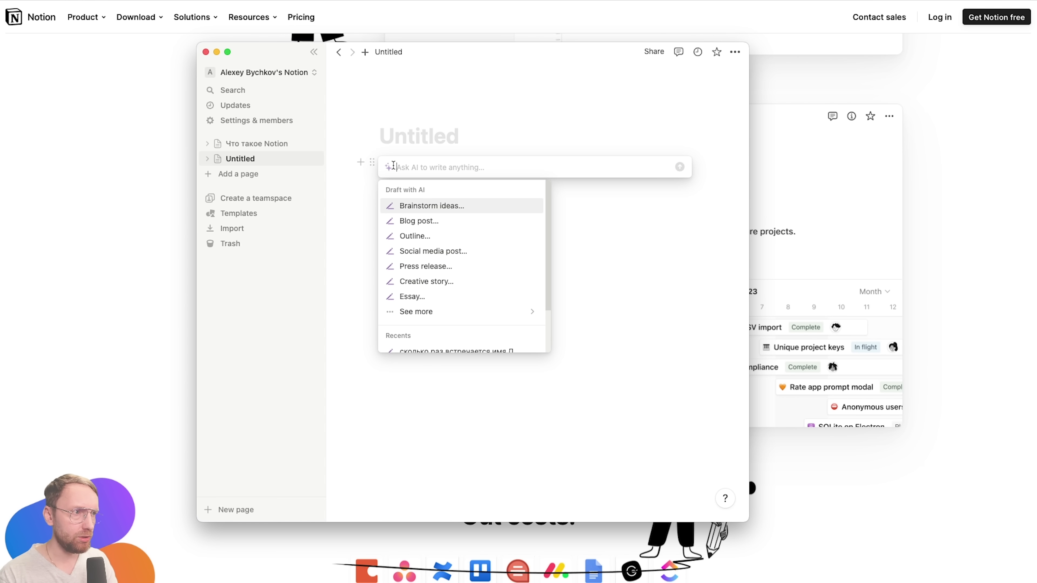
type("здоровое питание")
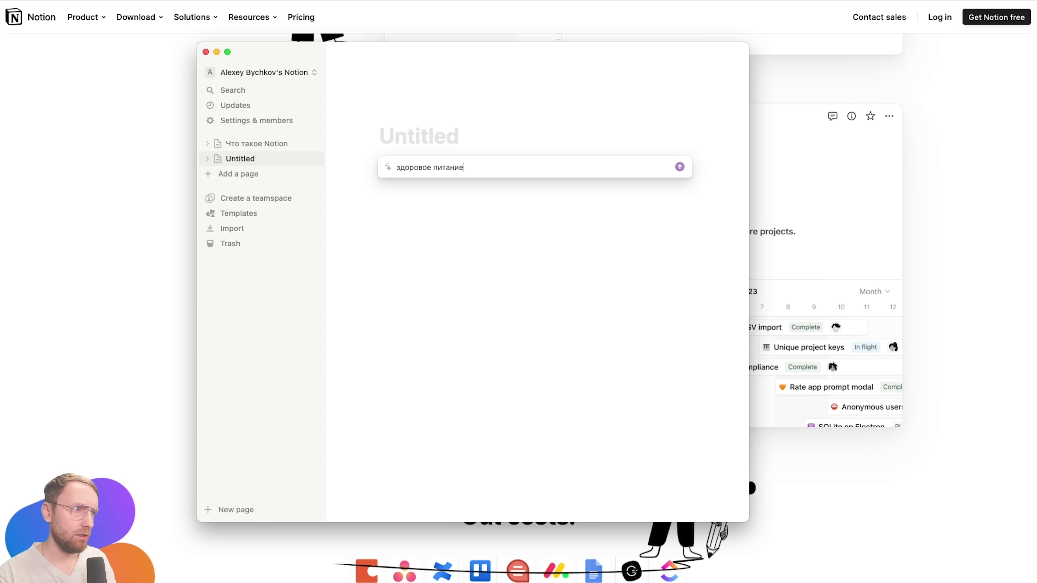
type(" на неделю 2000 ")
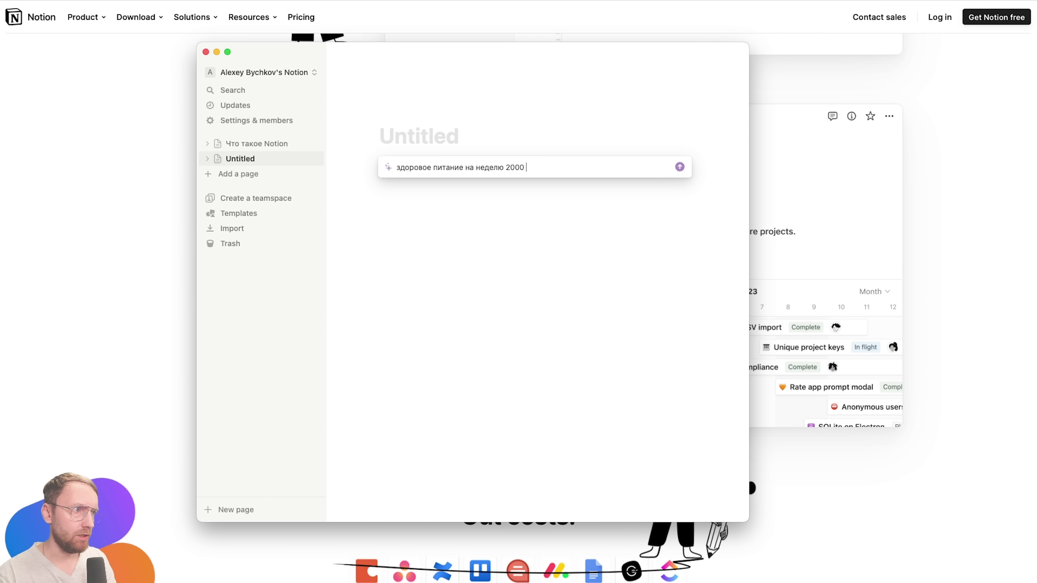
type("какл")
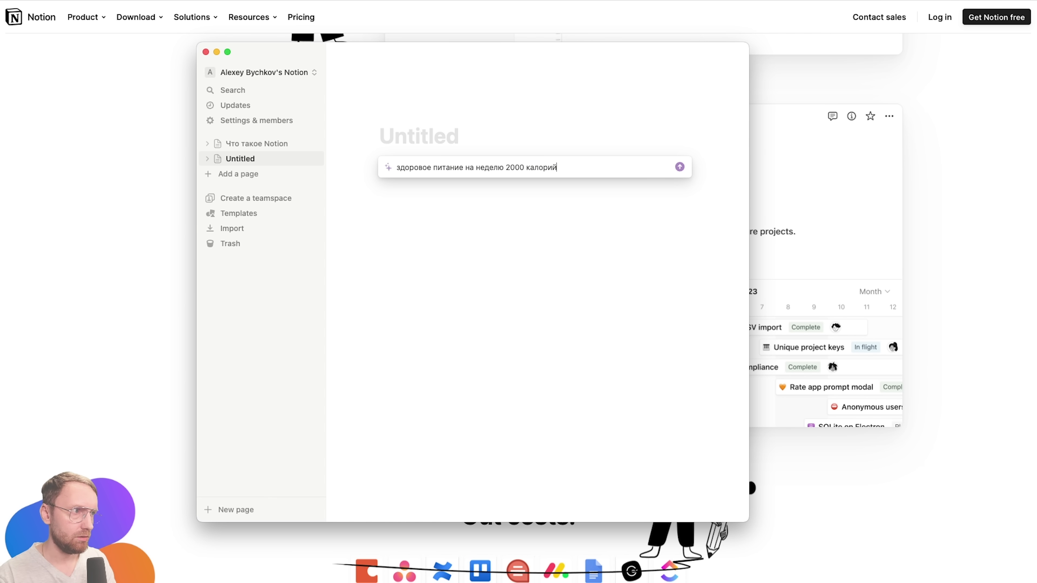
key("Return")
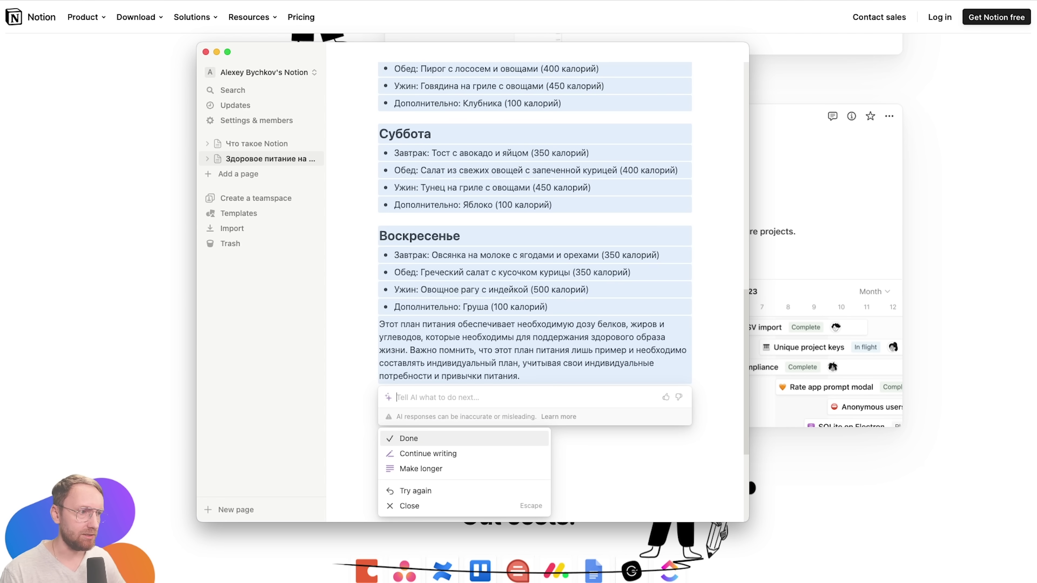
- Review the generated Monday–Sunday meal plan and close the AI menu, keeping the text
key("Return")
scroll(535, 249, "up", 15)
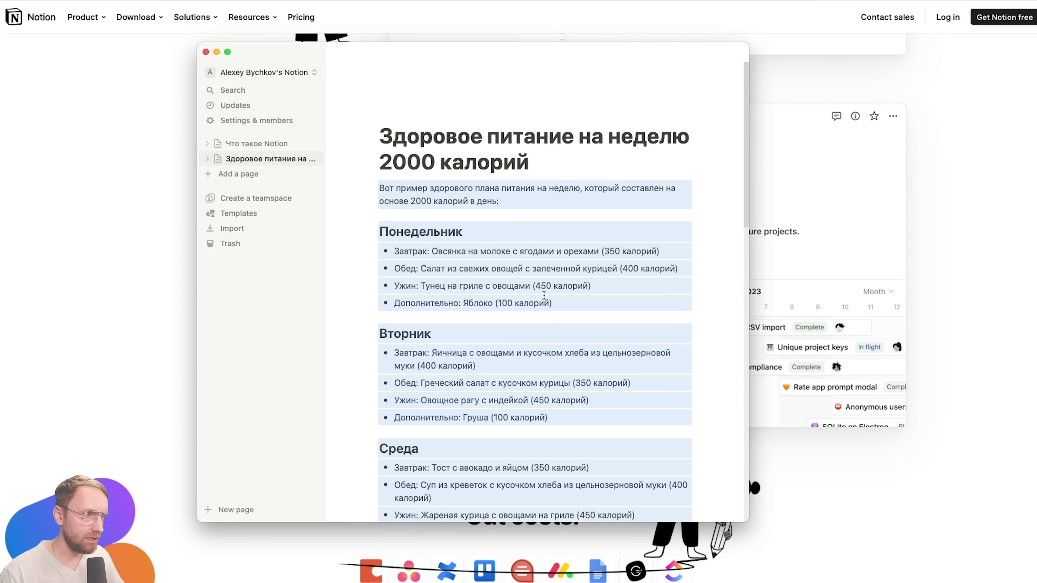
scroll(543, 295, "down", 8)
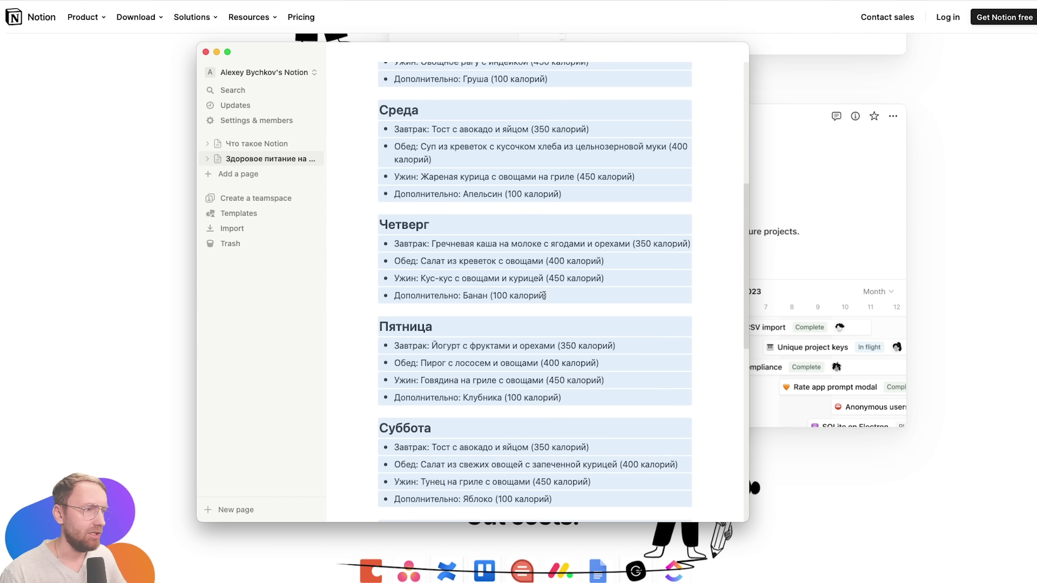
scroll(544, 295, "down", 10)
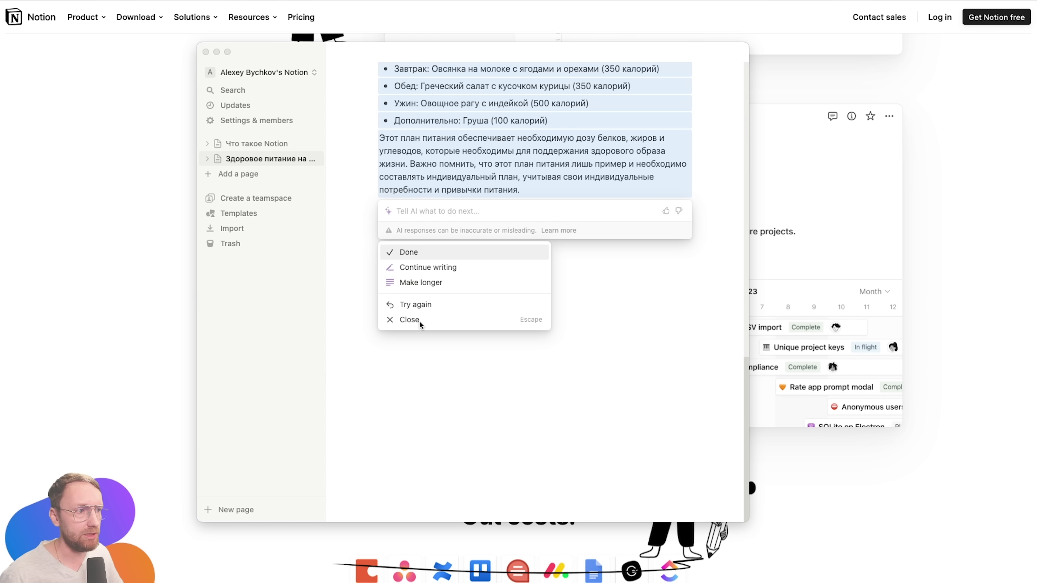
left_click(409, 319)
scroll(519, 230, "up", 15)
scroll(518, 231, "up", 5)
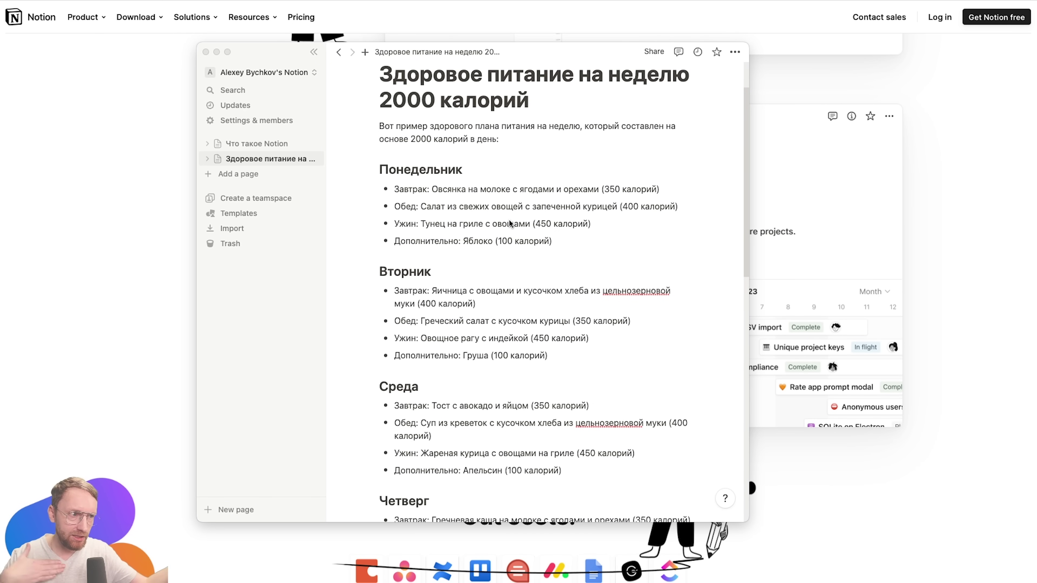
- Select the line 'Ужин: Тунец на гриле с овощами (450 калорий)' and open Ask AI on it
scroll(497, 242, "up", 1)
scroll(410, 112, "up", 2)
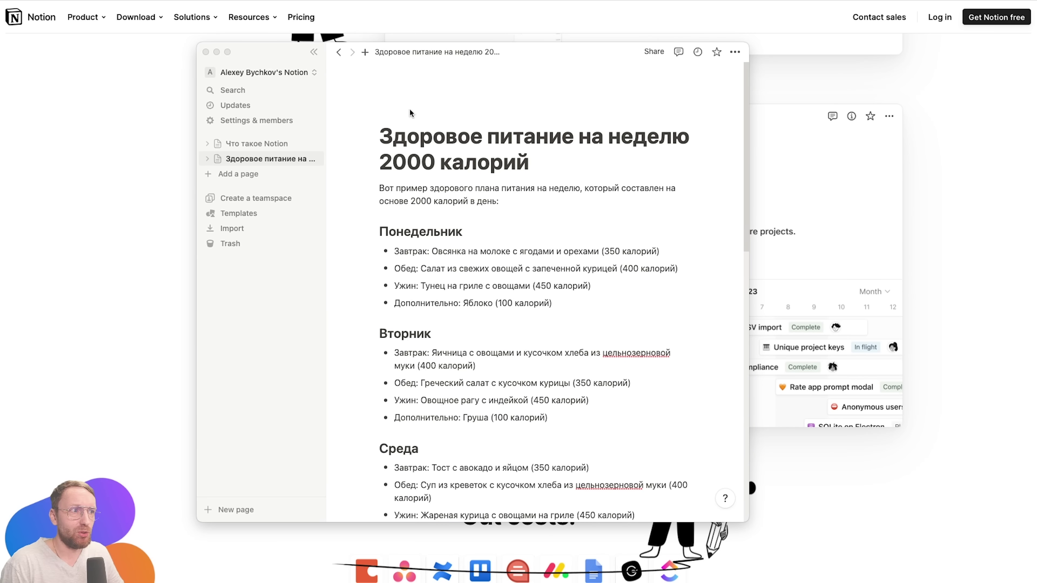
scroll(510, 200, "down", 5)
scroll(498, 194, "up", 5)
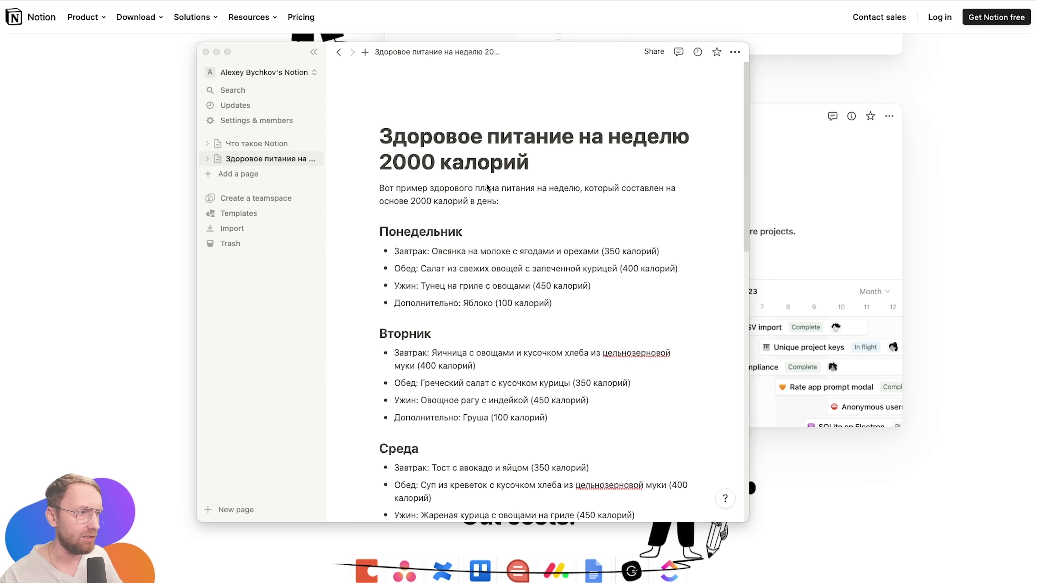
scroll(506, 228, "down", 5)
scroll(514, 257, "up", 5)
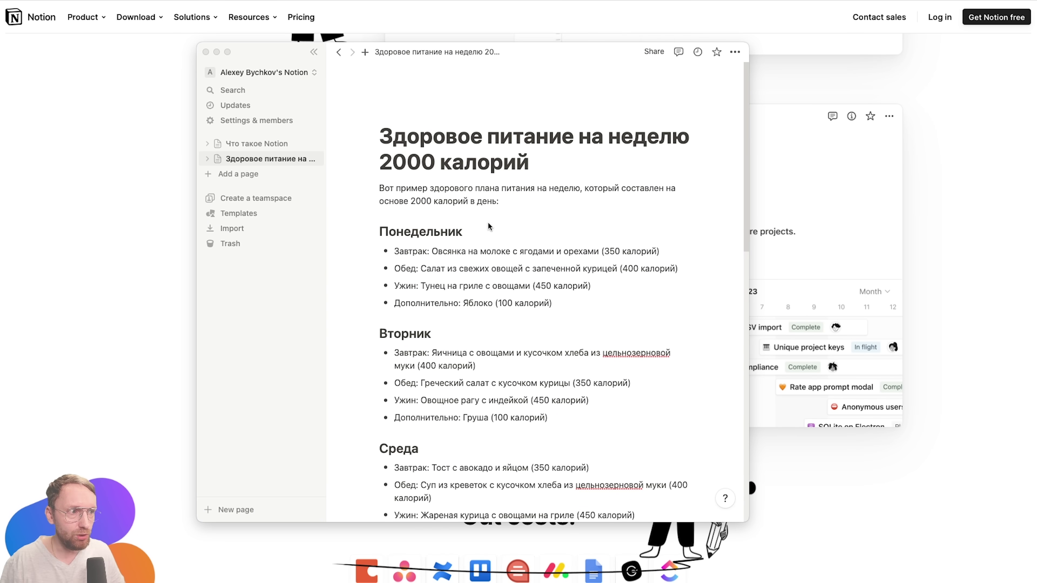
left_click_drag(591, 286, 395, 285)
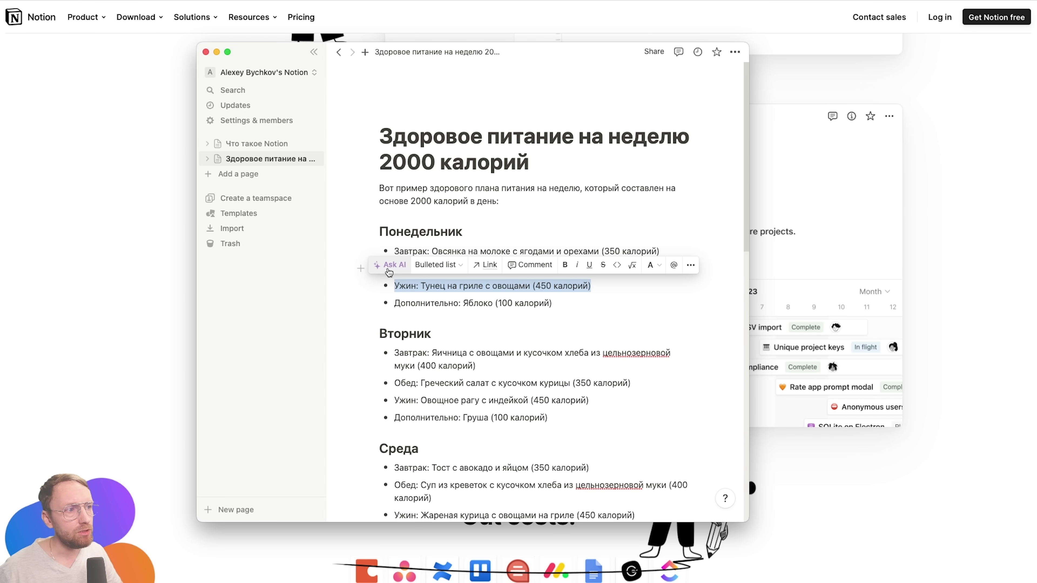
left_click(389, 265)
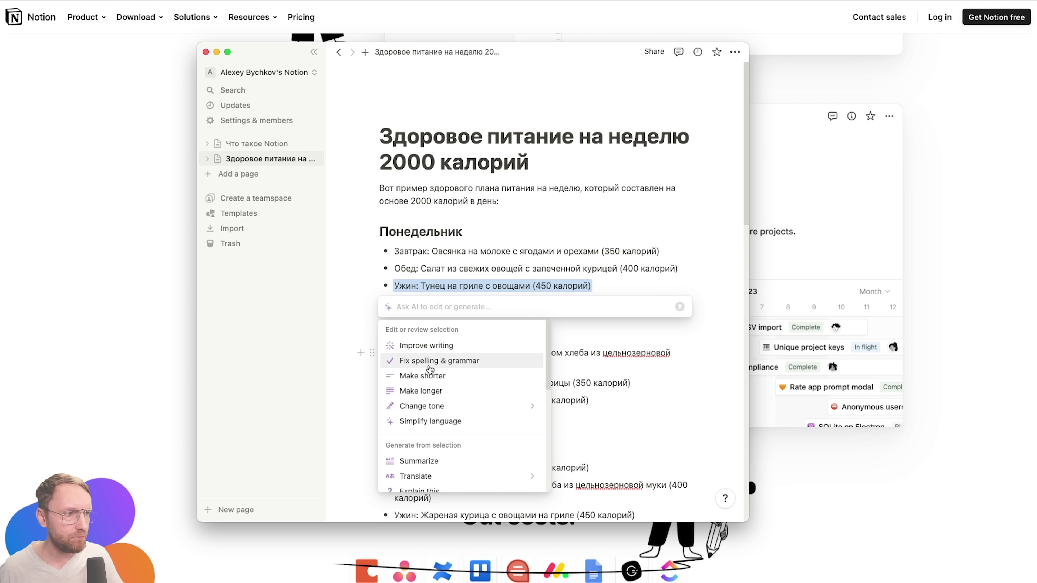
- Expand the Monday dinner line with AI 'Make longer' and replace the selection
mouse_move(422, 406)
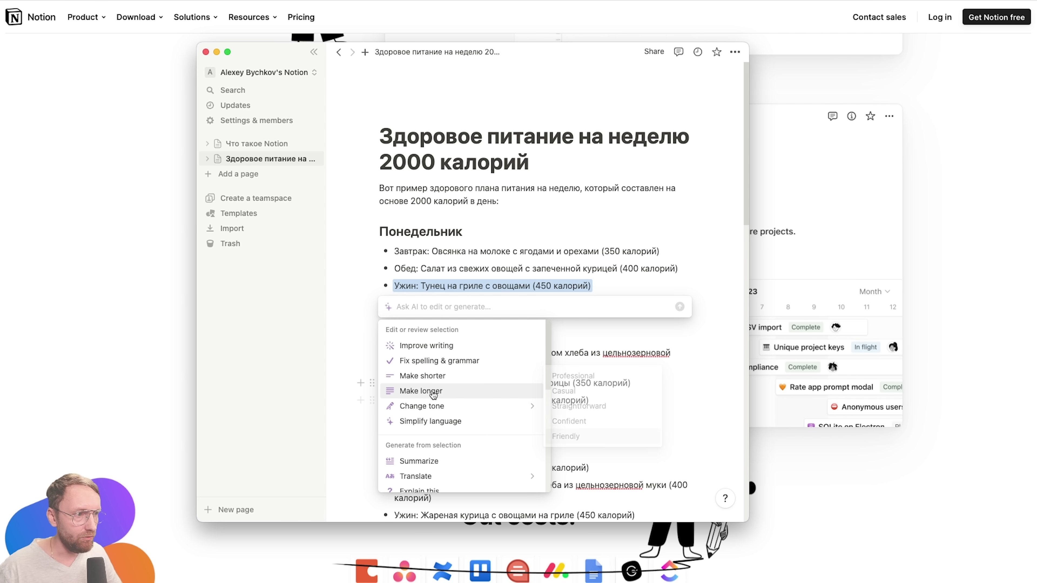
left_click(445, 392)
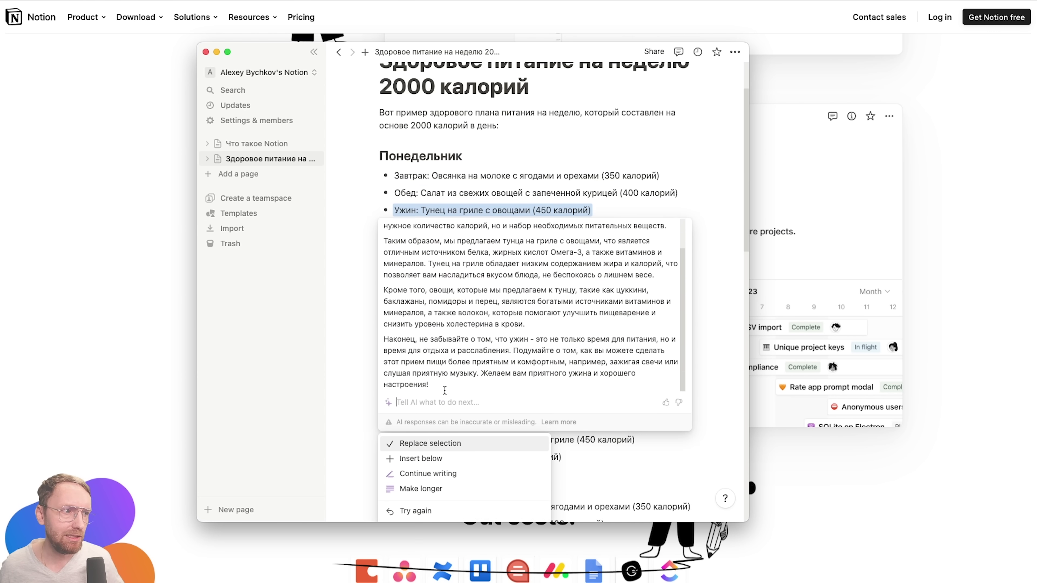
scroll(444, 384, "up", 2)
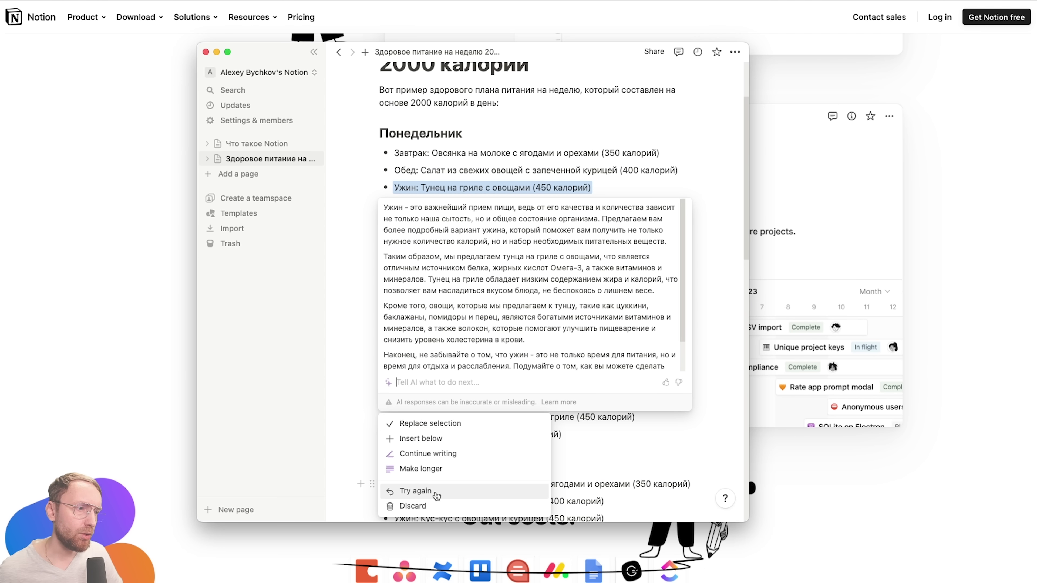
left_click(430, 423)
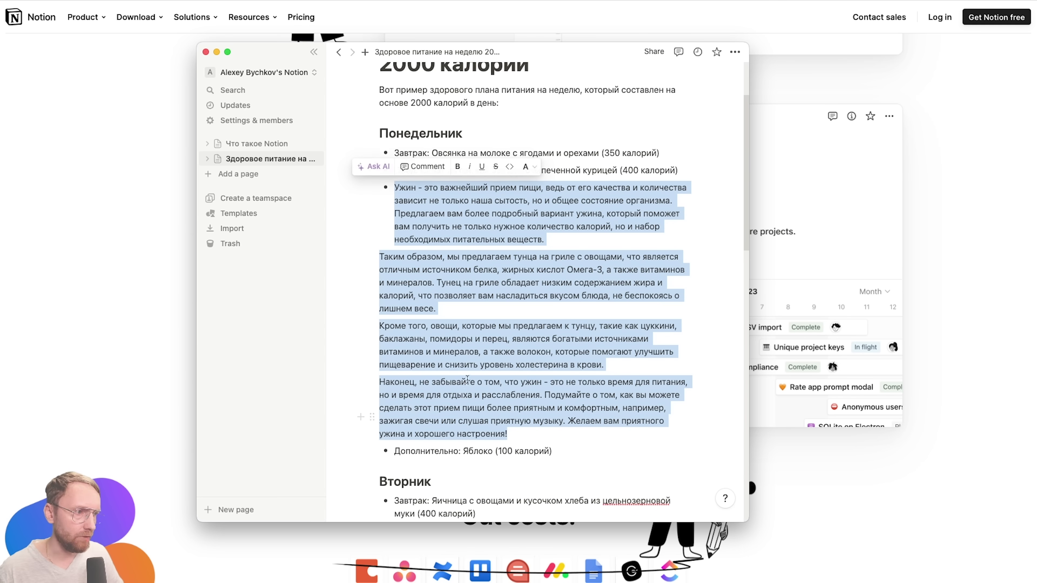
- Remove all page content, leaving a blank Untitled page
left_click(502, 303)
key("Return")
key("shift+Up")
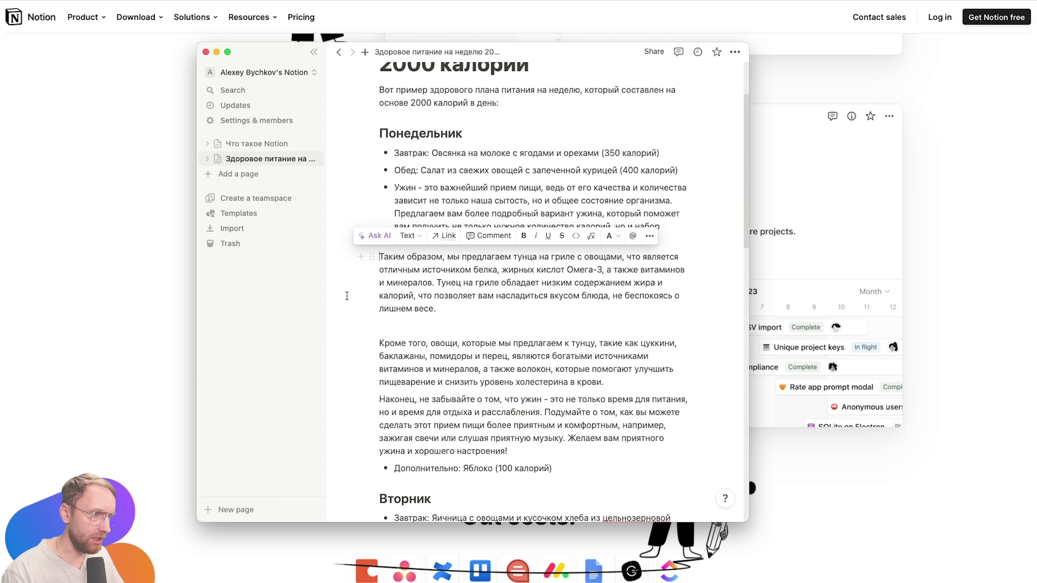
key("super+z")
key("super+z")
key("super+z")
key("super+z")
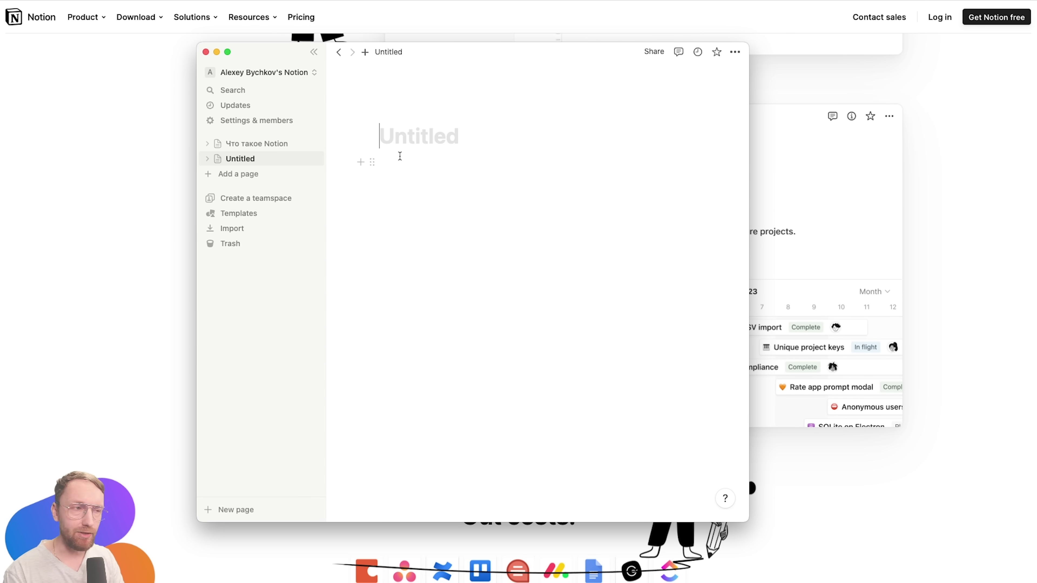
- Ask Notion AI 'Чем отличается адаптивный дизайн от мобильной версии' from the empty page body
type("Чем отлича")
key("super+a")
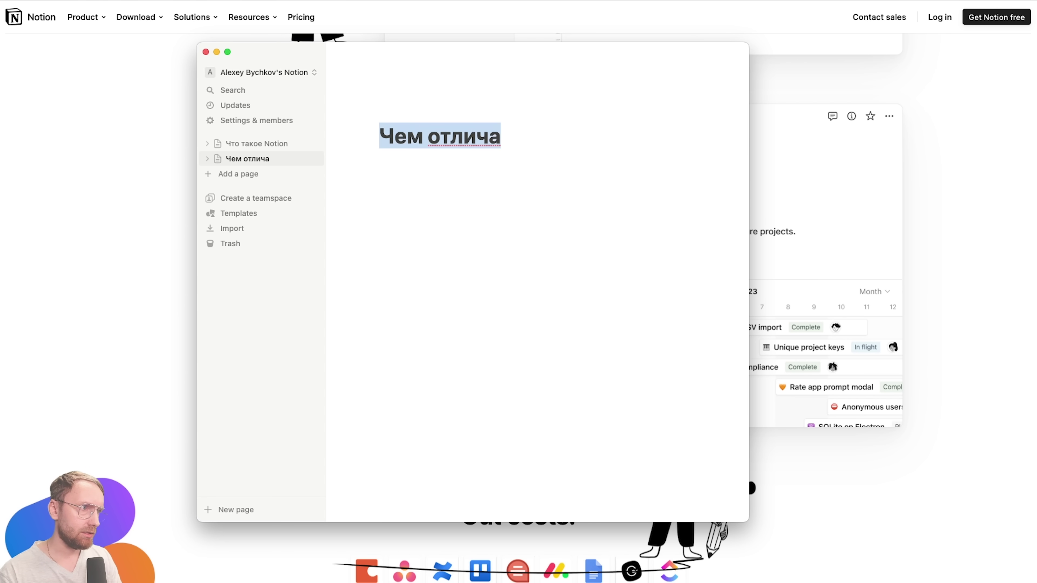
key("BackSpace")
left_click(383, 166)
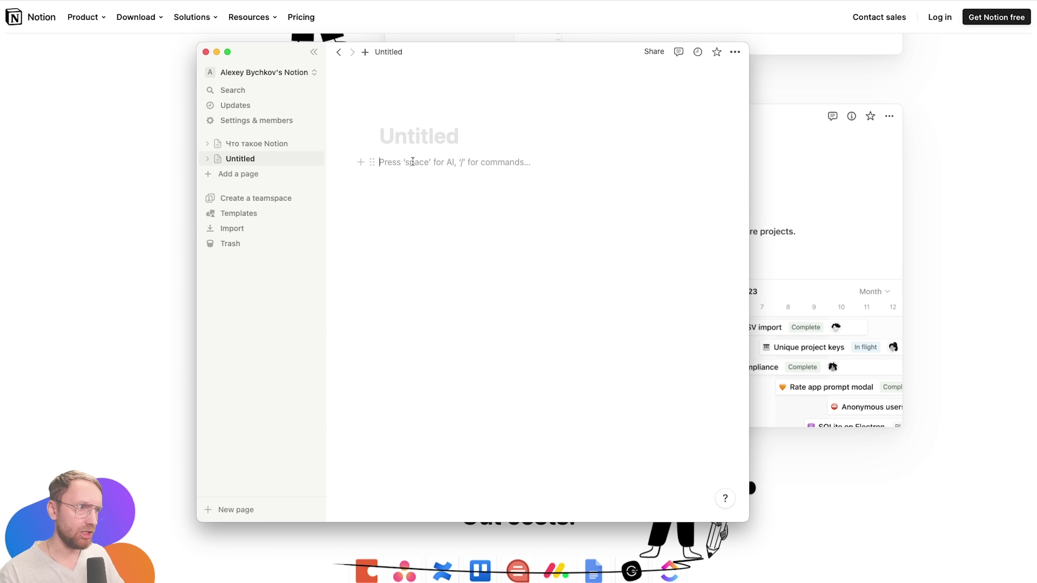
key("space")
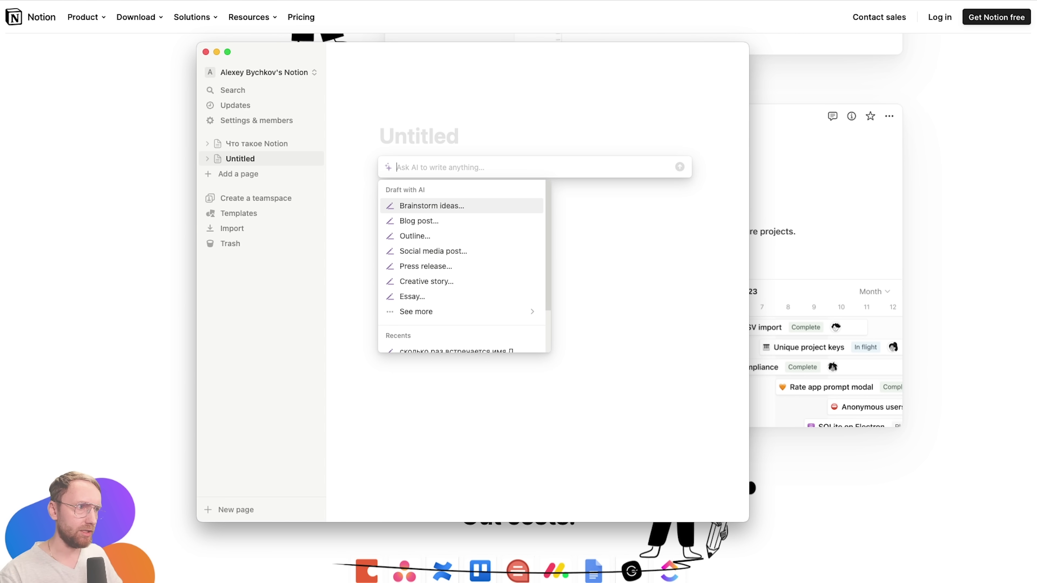
type("ч")
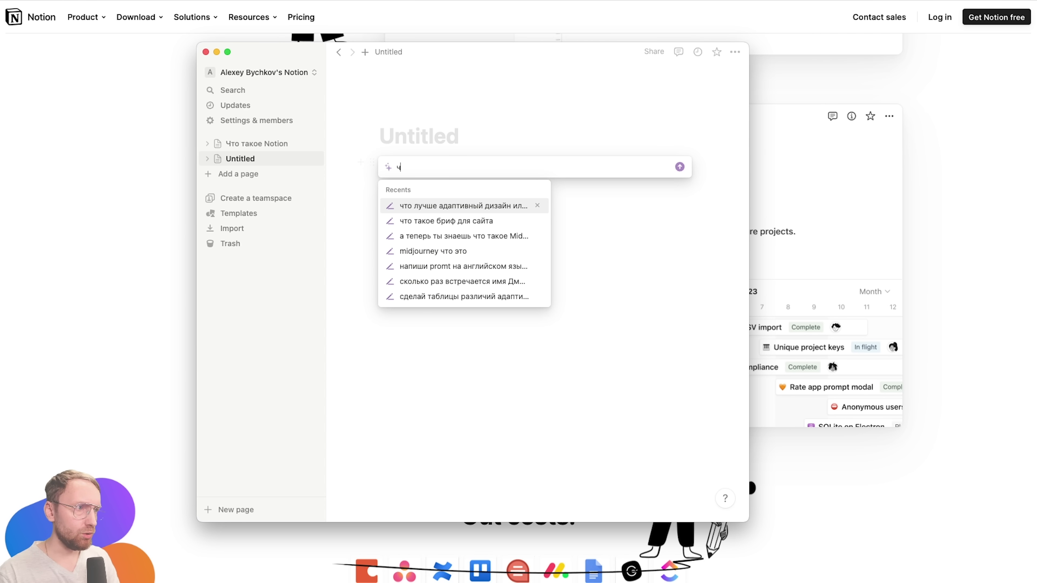
type("ем оот")
key("BackSpace")
key("BackSpace")
type("тличается ")
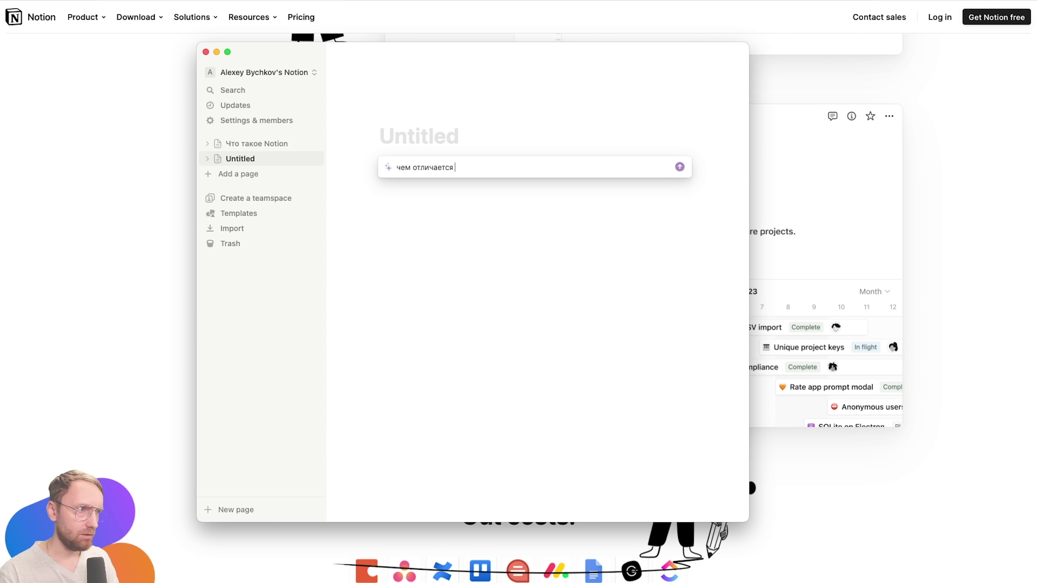
type("адаптивный дизайн о")
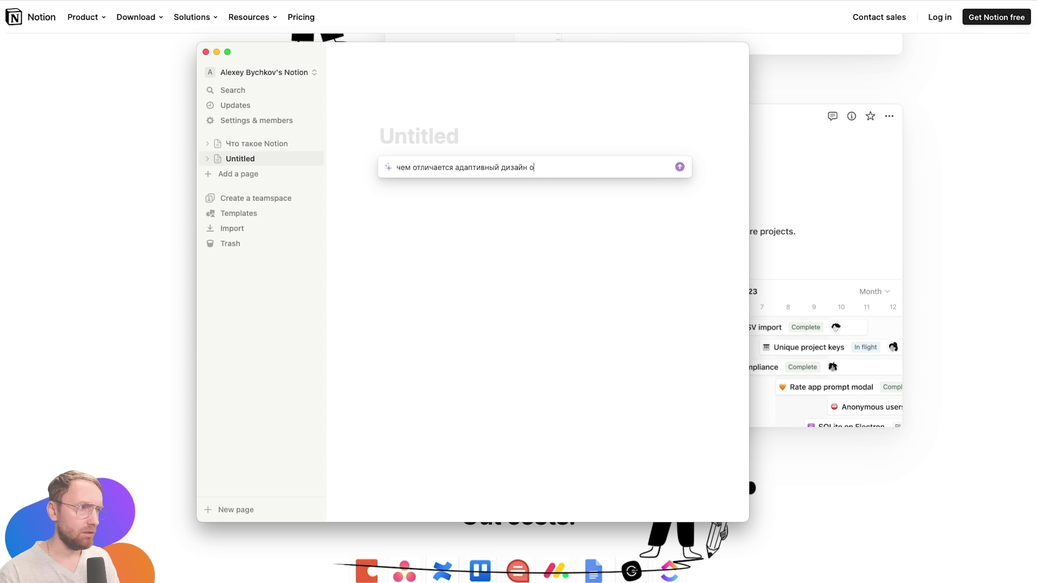
type("т мобильной верс")
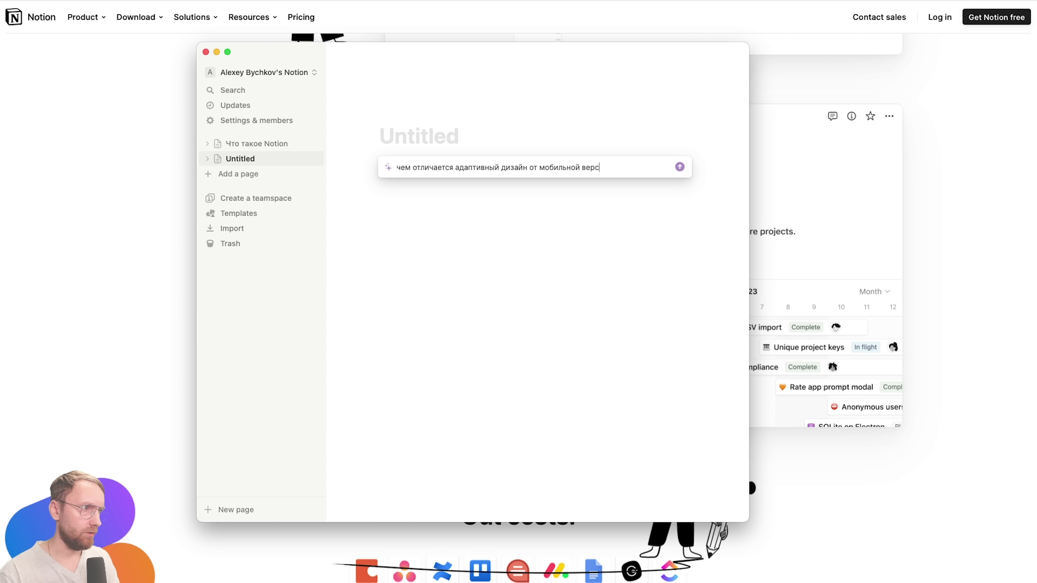
type("ии")
key("Return")
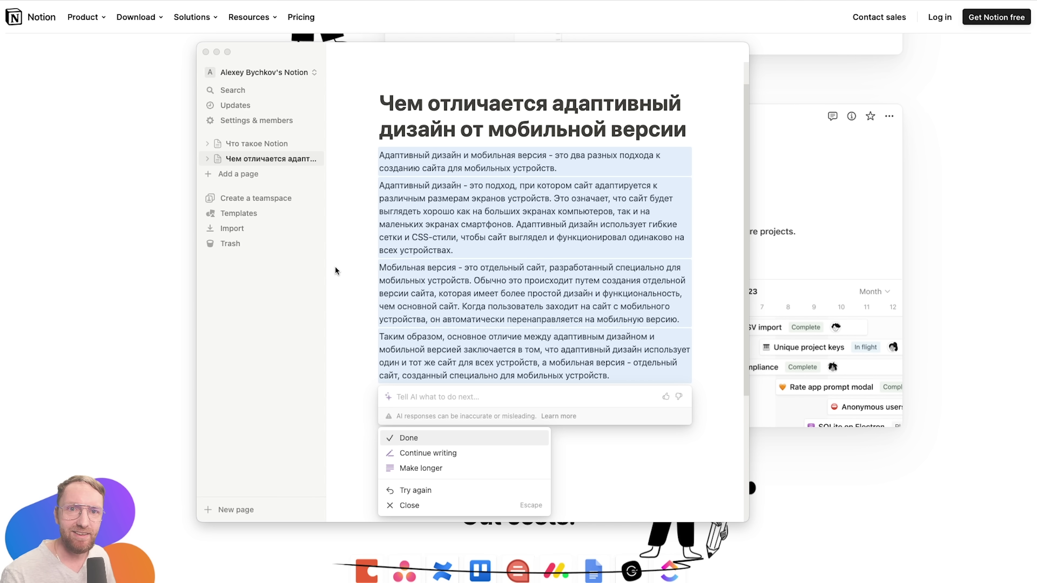
- Keep the AI's four-paragraph adaptive-vs-mobile answer on the page and select all four paragraphs
key("Return")
left_click_drag(609, 408, 379, 186)
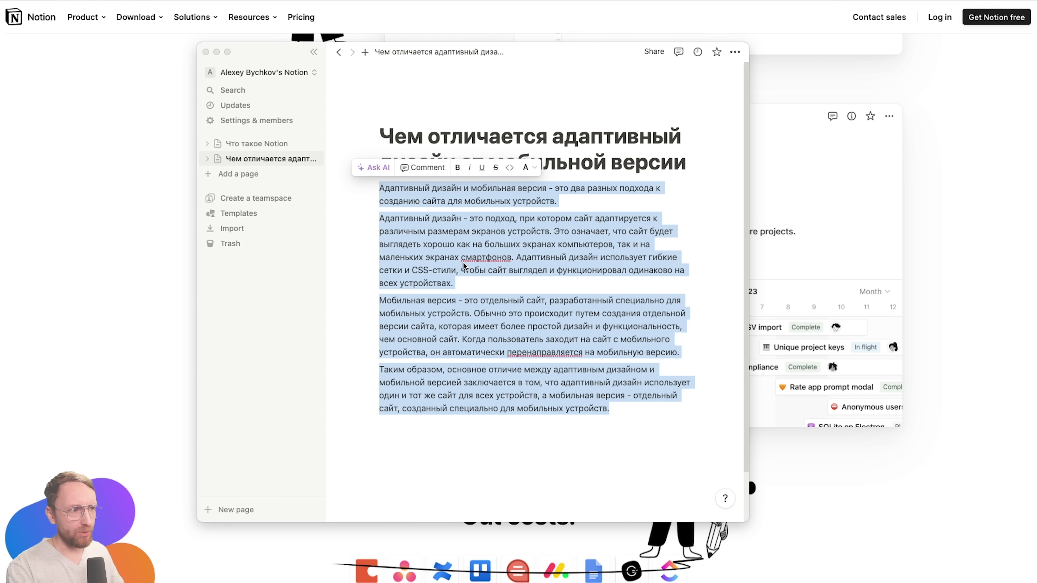
- Have AI rework the selected adaptive-design answer into a longer version, then continue on a blank page
left_click(384, 168)
left_click(384, 167)
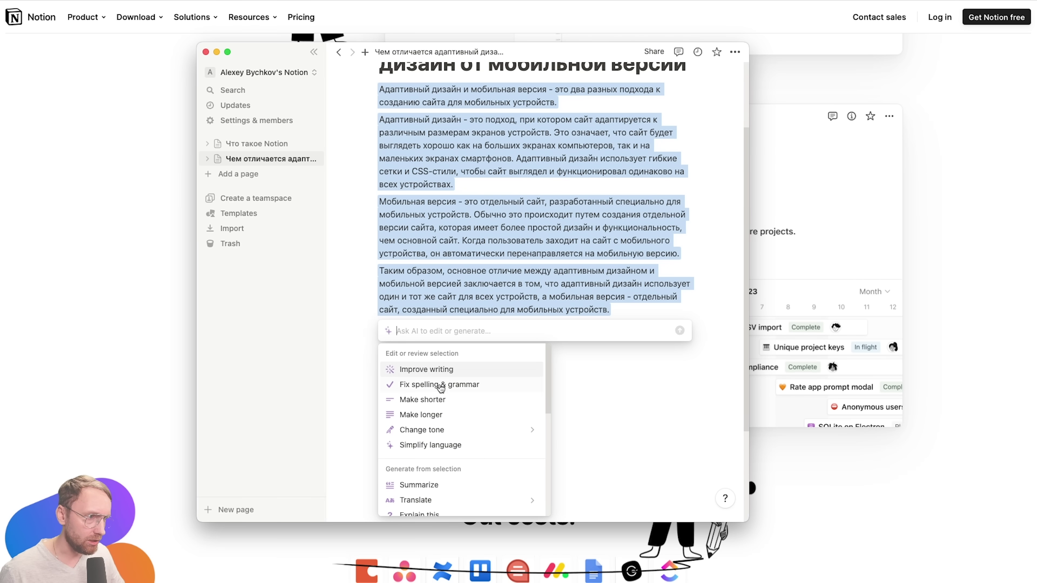
left_click(440, 413)
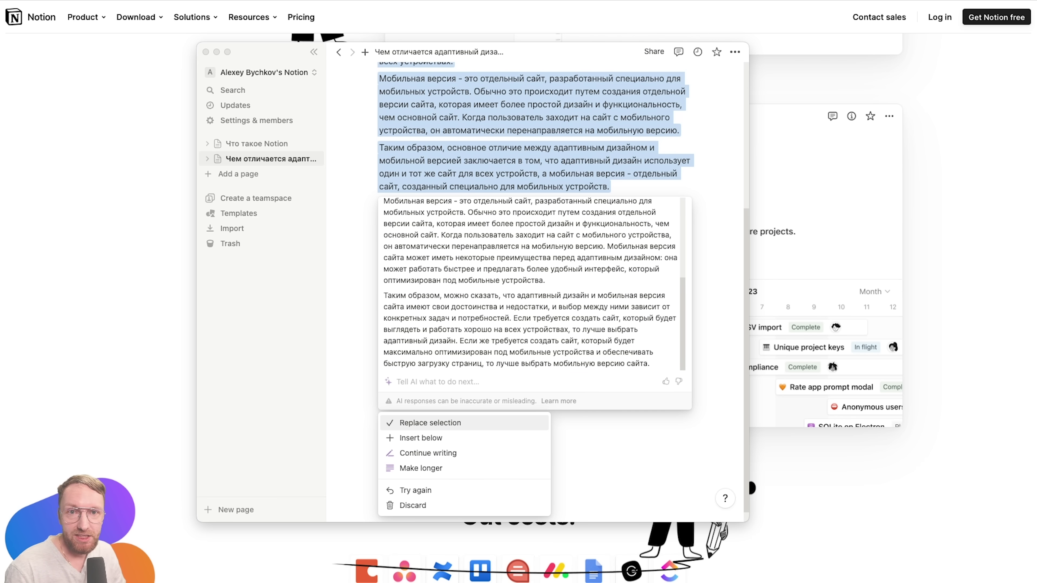
key("Return")
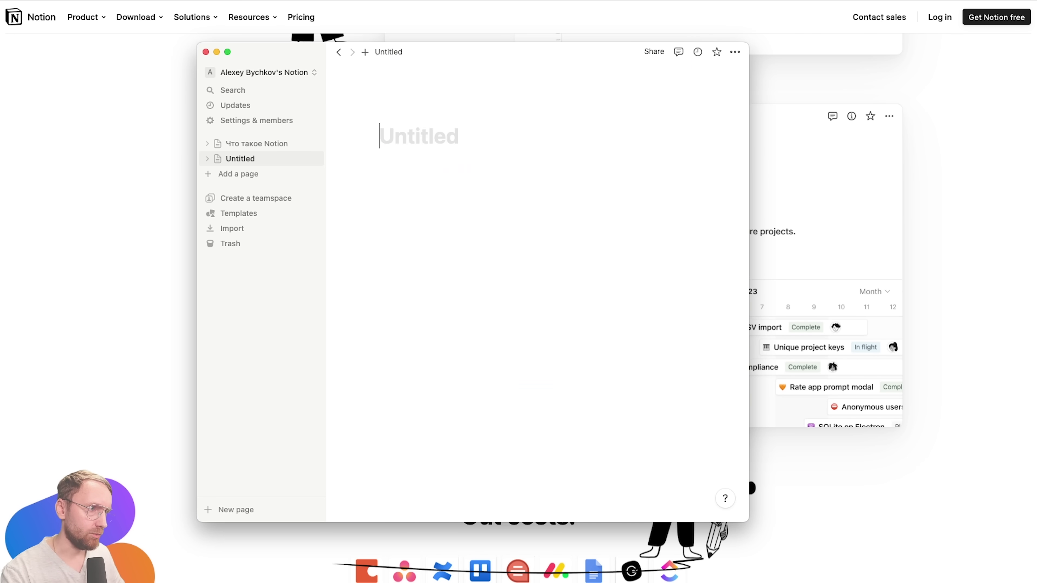
- Ask Notion AI for 'сравнение мобильной версии и адаптивного' as a comparison table
left_click(356, 180)
key("space")
type("сра")
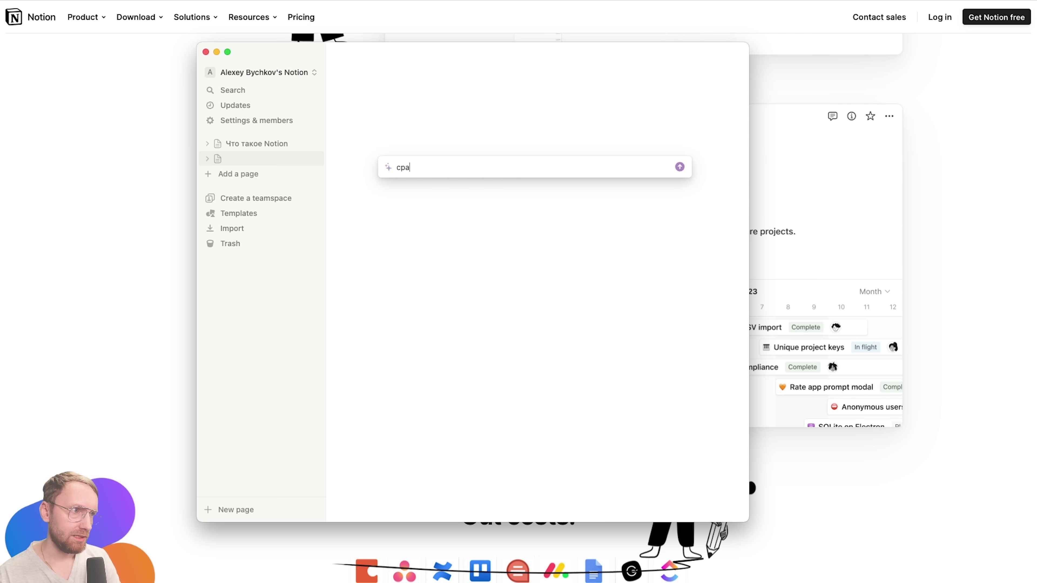
type("внение мобильной")
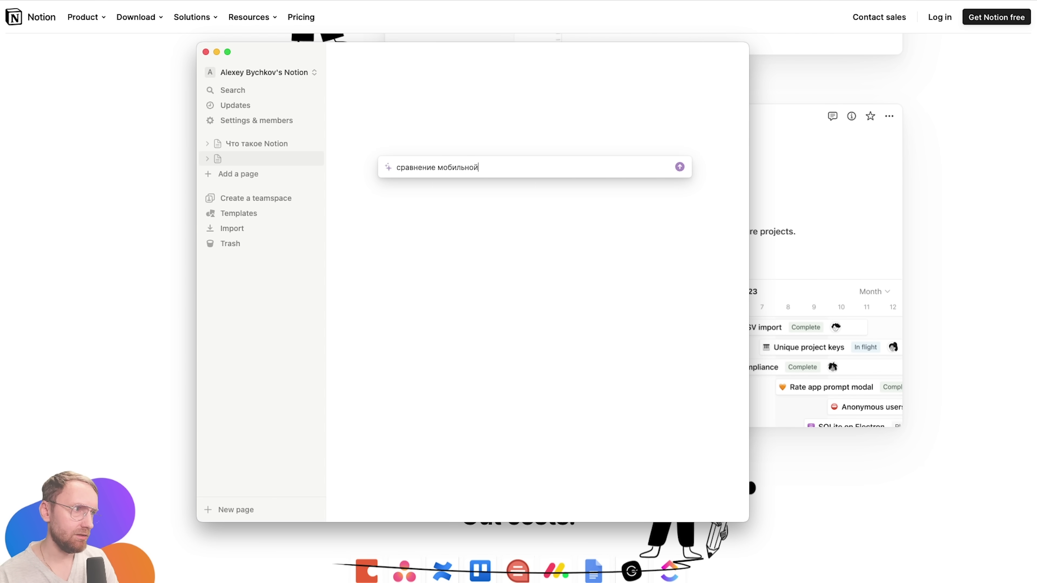
type(" версии и")
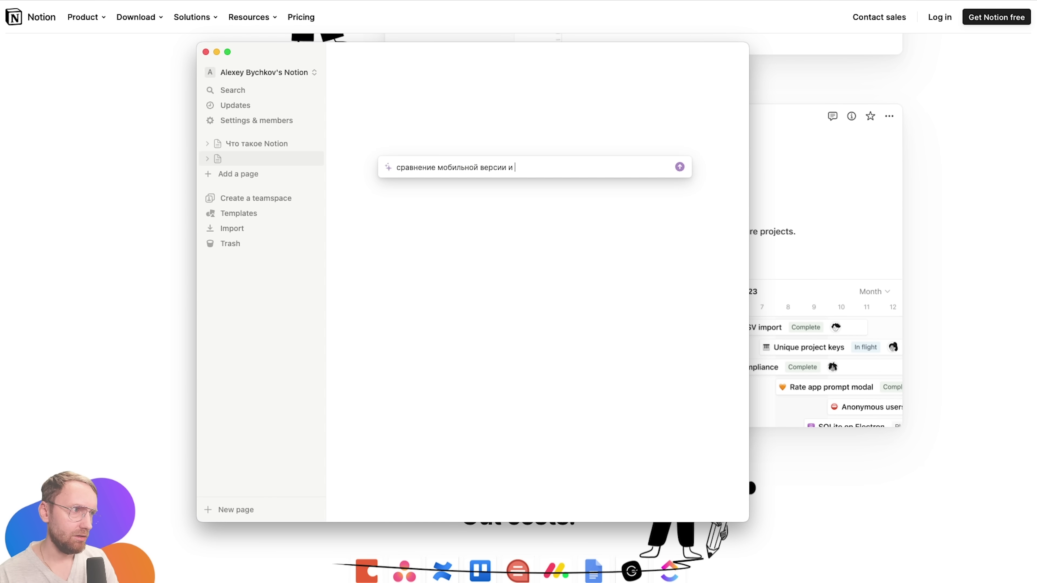
type(" адаптивного дизайна в виде таблицы")
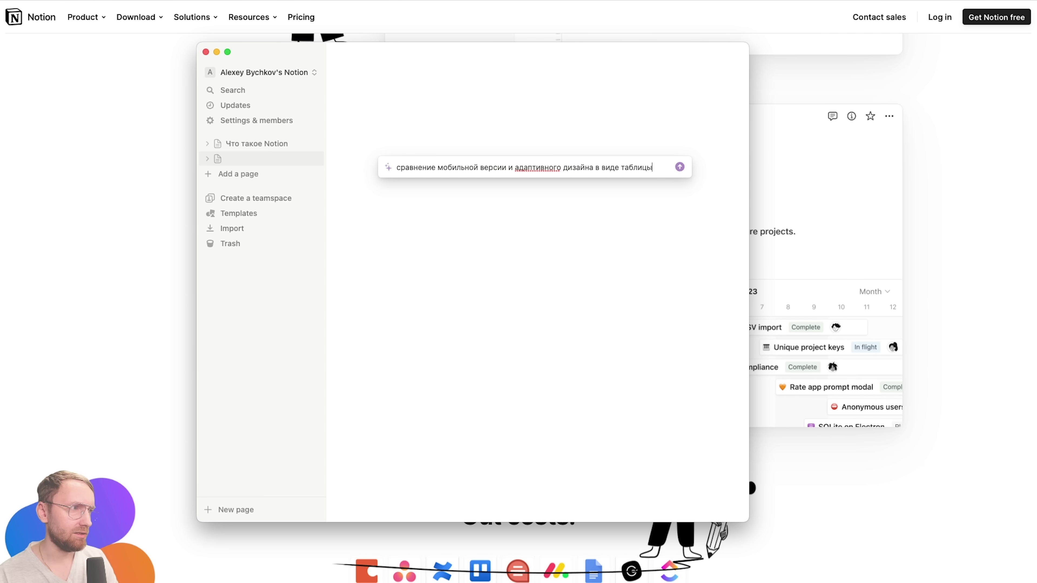
key("Return")
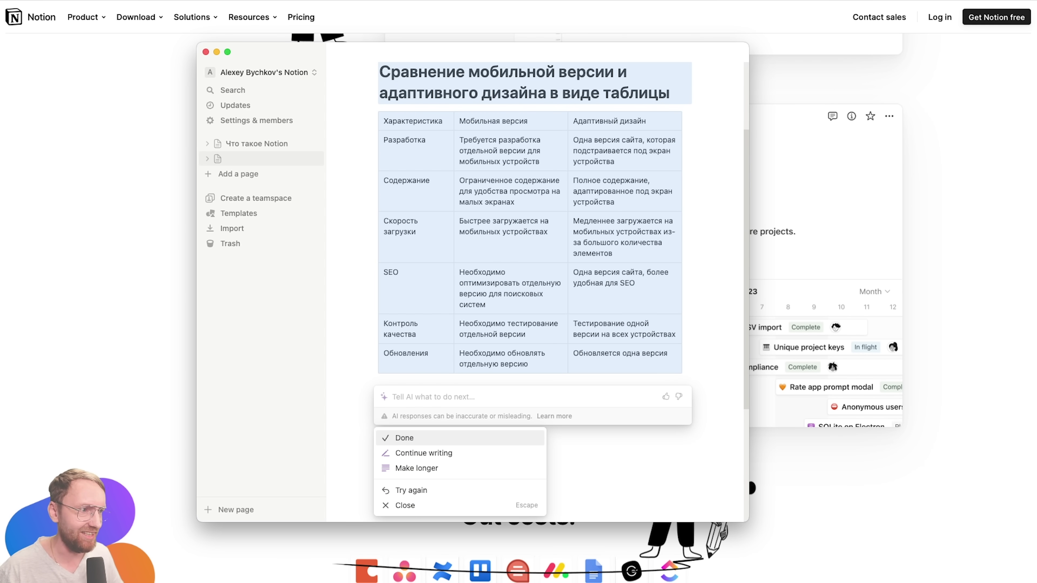
- Lengthen the comparison with AI's Make longer, keep the result, and select its closing paragraph
left_click(444, 468)
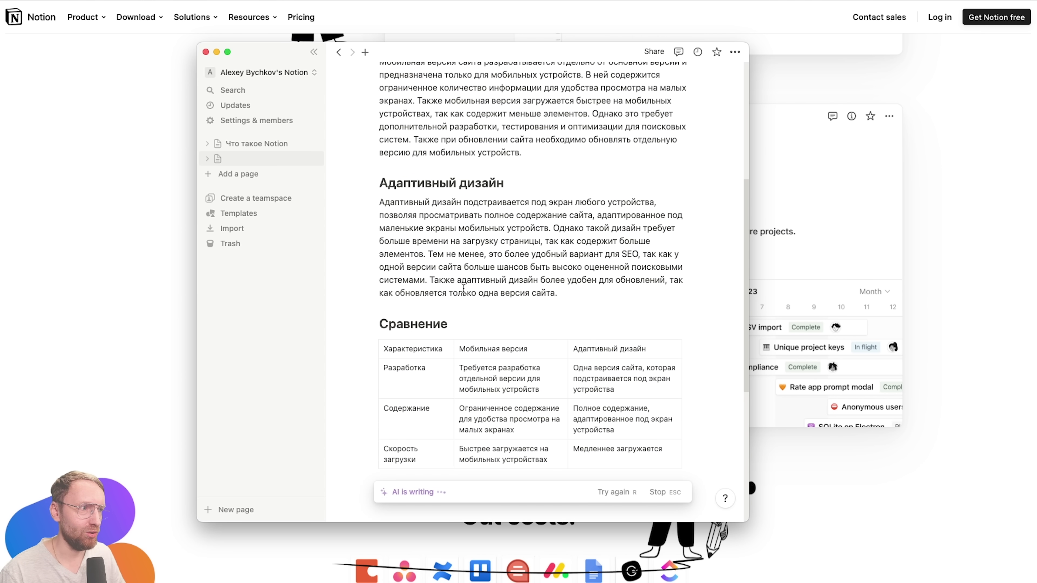
scroll(464, 287, "up", 10)
scroll(469, 285, "down", 8)
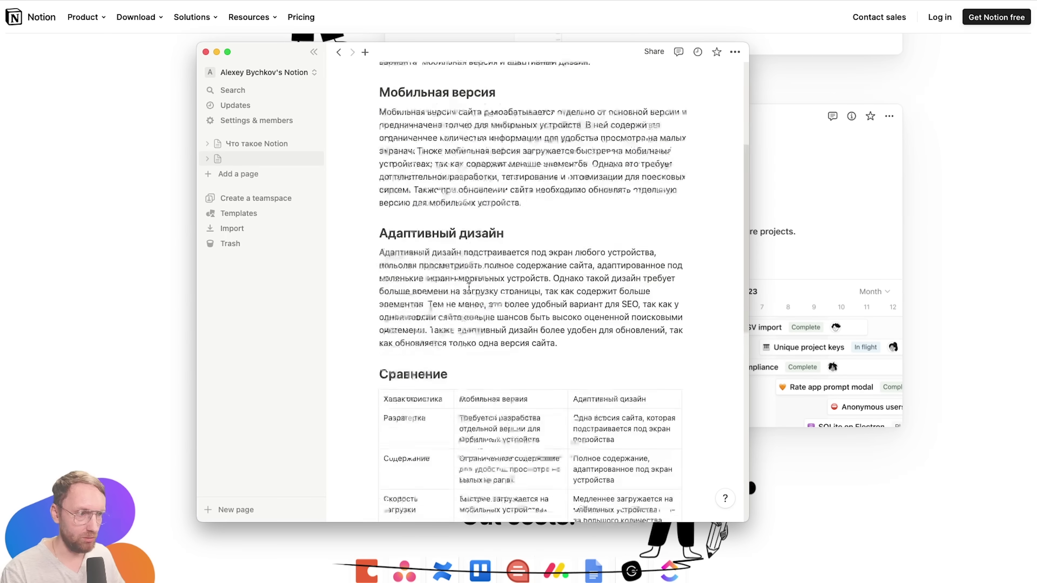
scroll(468, 284, "up", 3)
scroll(468, 285, "down", 8)
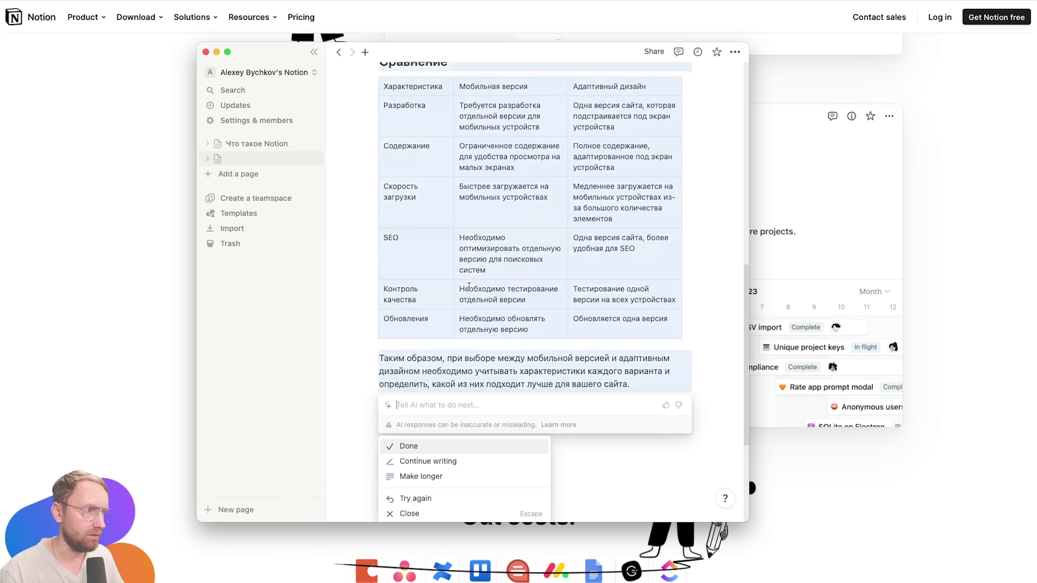
scroll(469, 286, "down", 1)
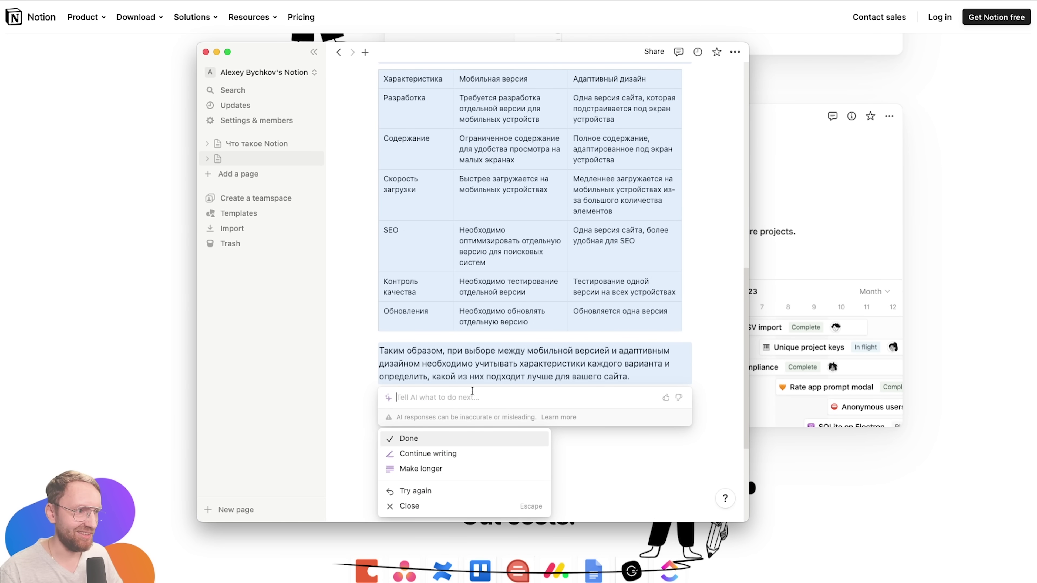
left_click(456, 440)
left_click_drag(526, 456, 377, 324)
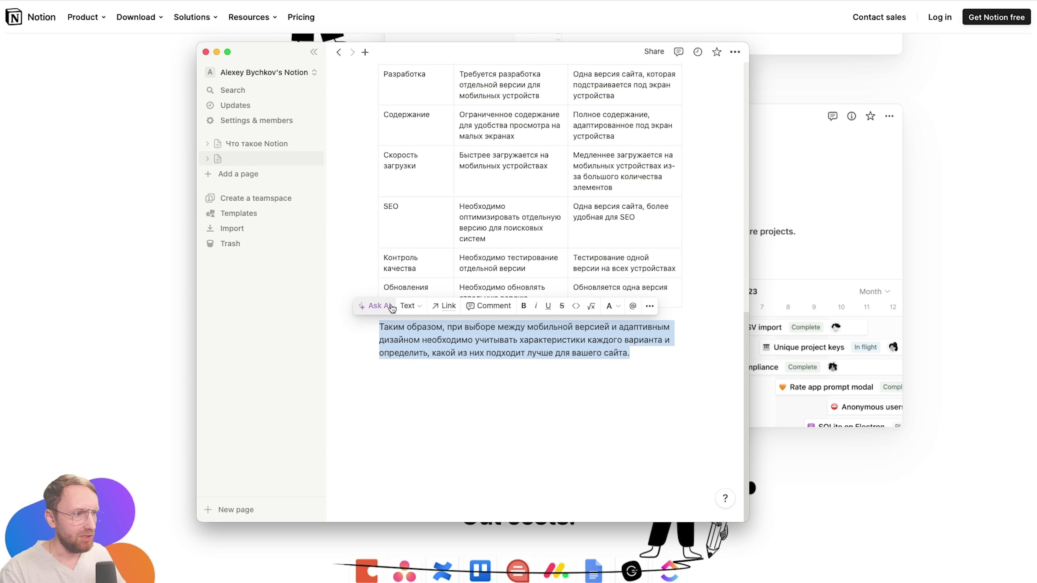
- Replace the closing paragraph with AI's longer version covering audience, traffic, content, business and budget
left_click(375, 305)
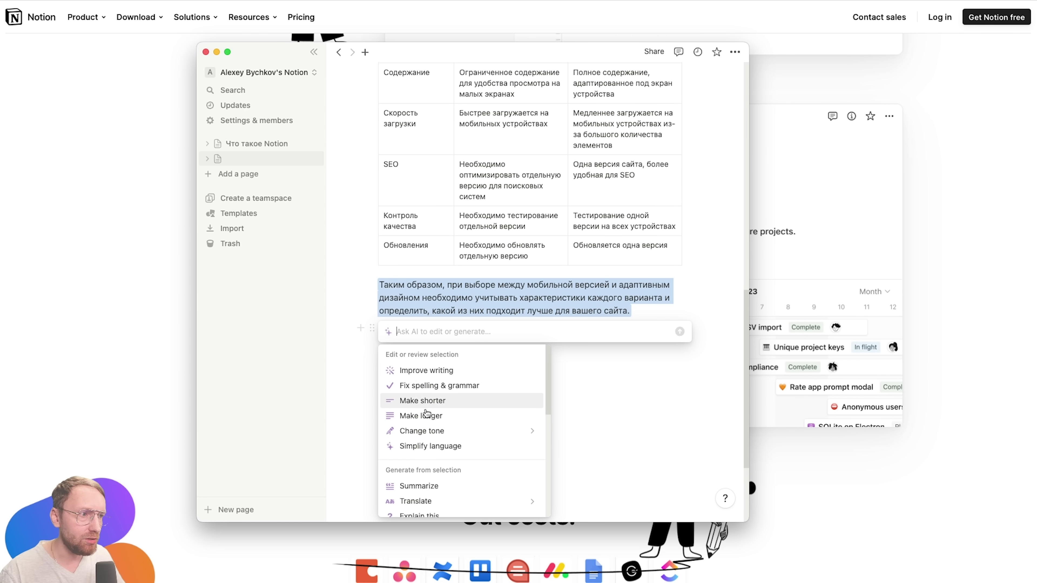
left_click(441, 413)
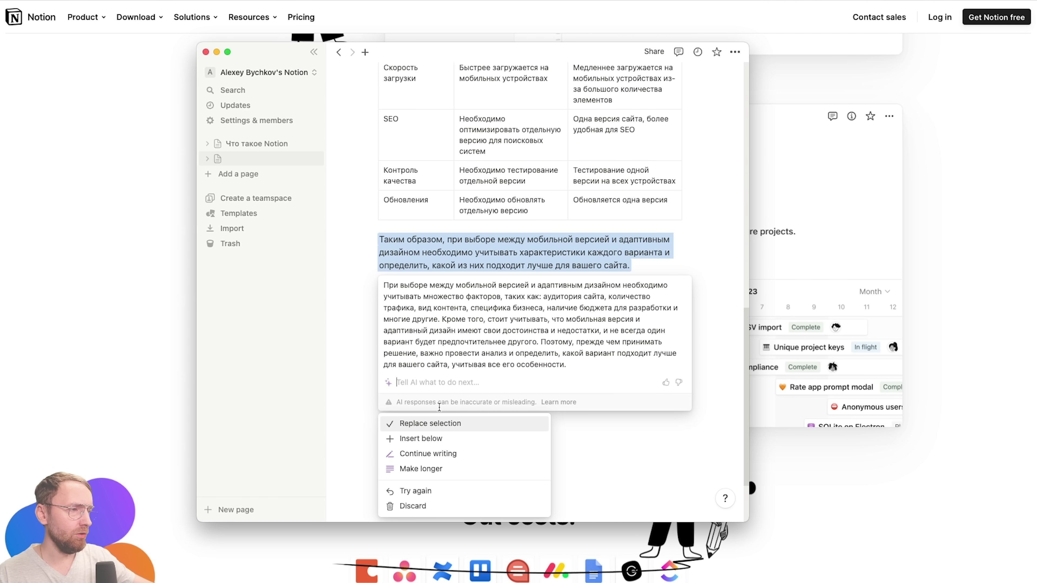
left_click(443, 424)
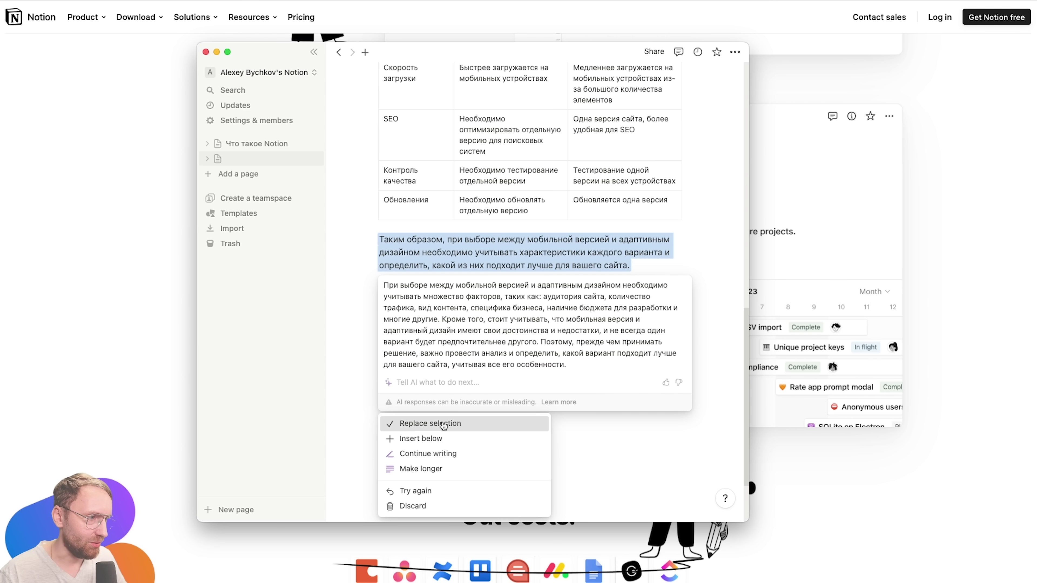
left_click(472, 459)
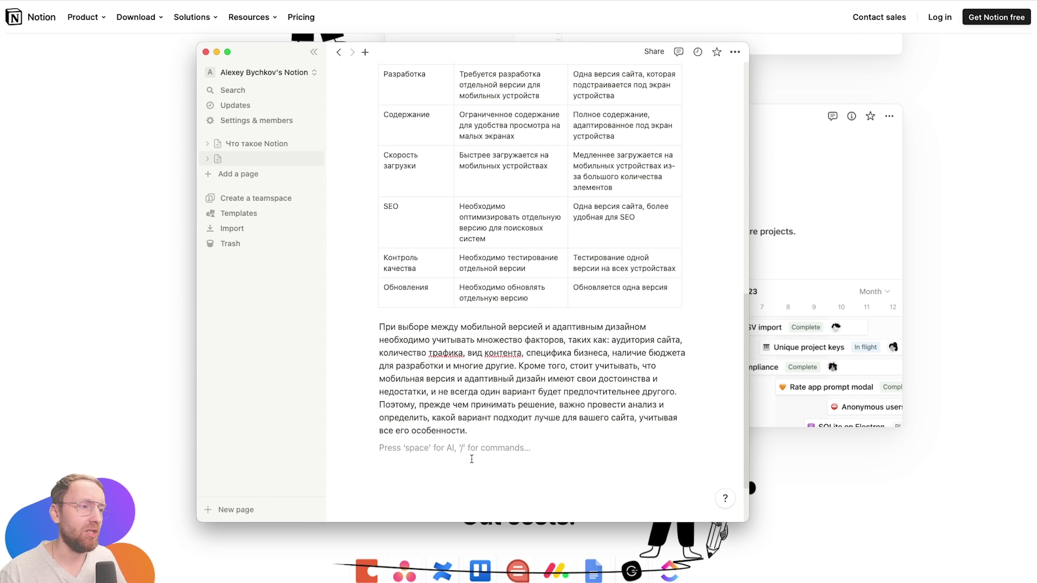
- Select every block on the page, starting from the title
scroll(472, 408, "up", 15)
left_click(454, 145)
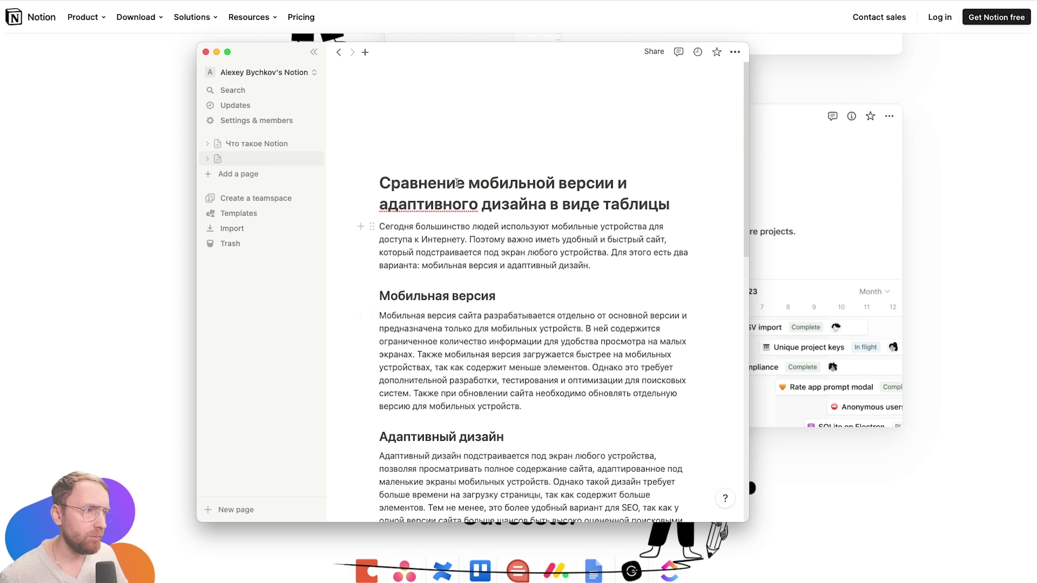
key("super+a")
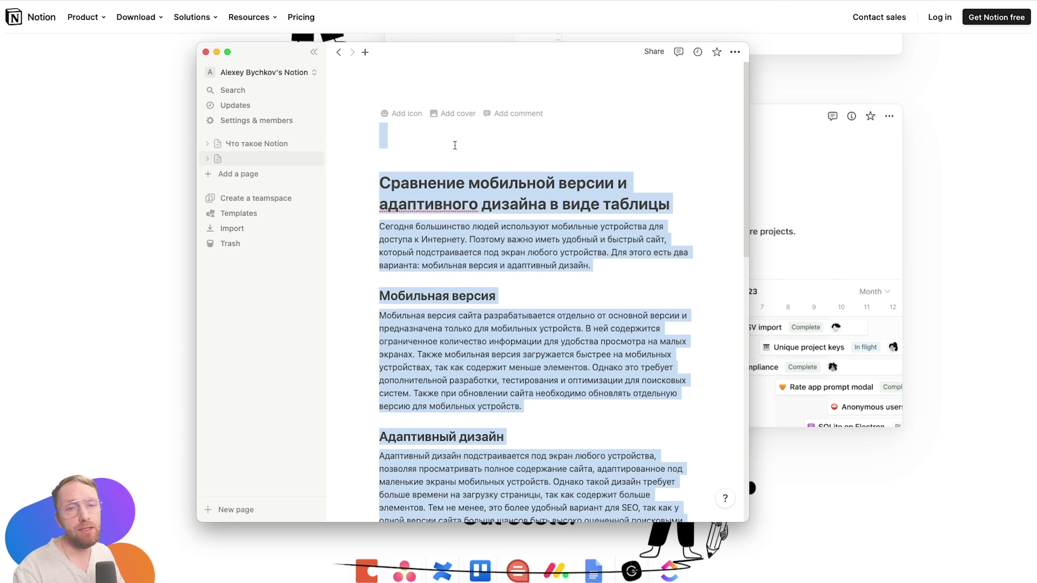
- Delete all selected blocks, leaving an empty Untitled page
key("BackSpace")
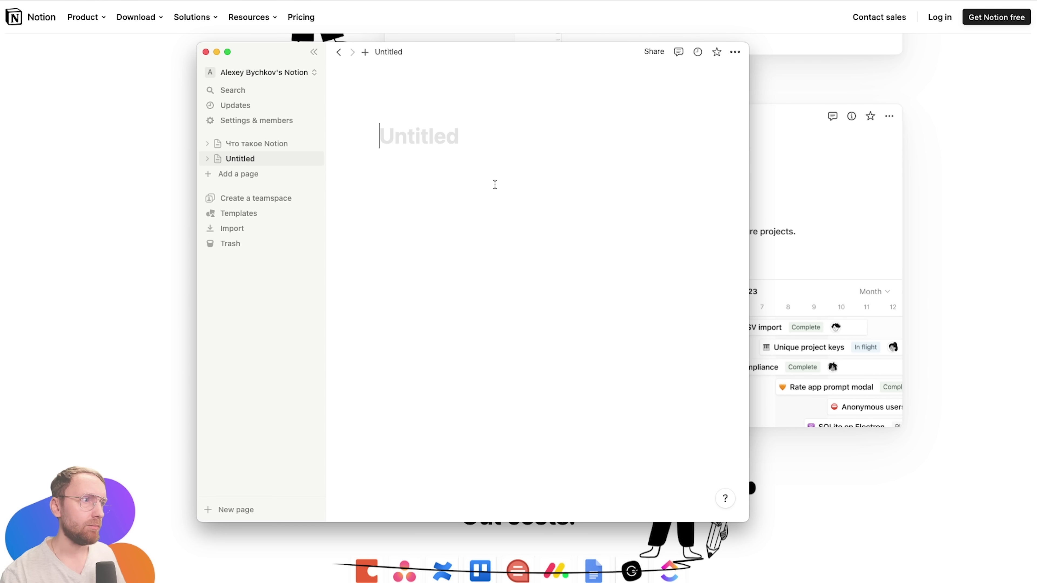
- Ask Notion AI for 'структура сайта зоопар' to draft the zoo website structure
left_click(439, 207)
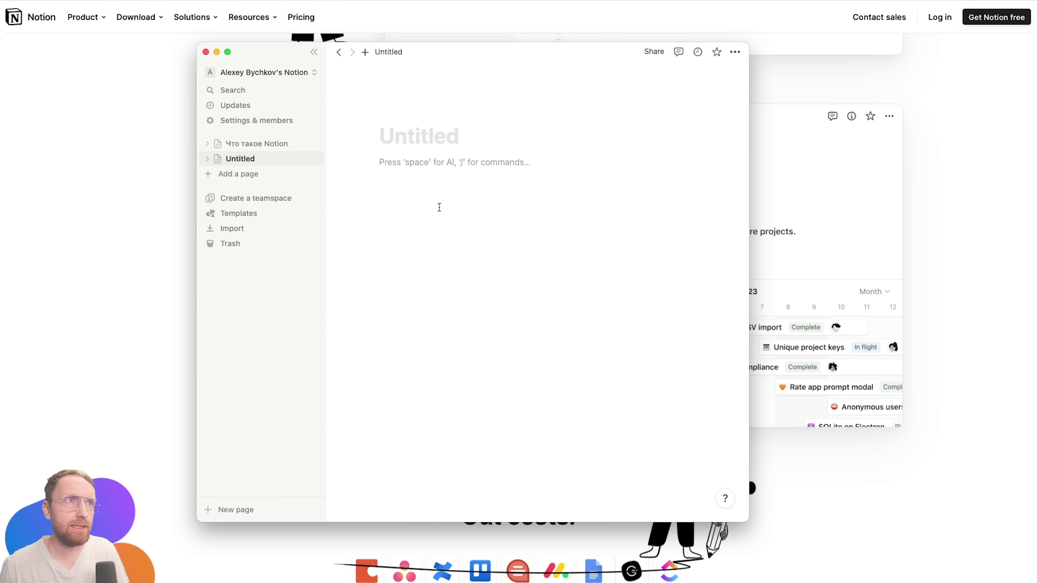
key("space")
type("с")
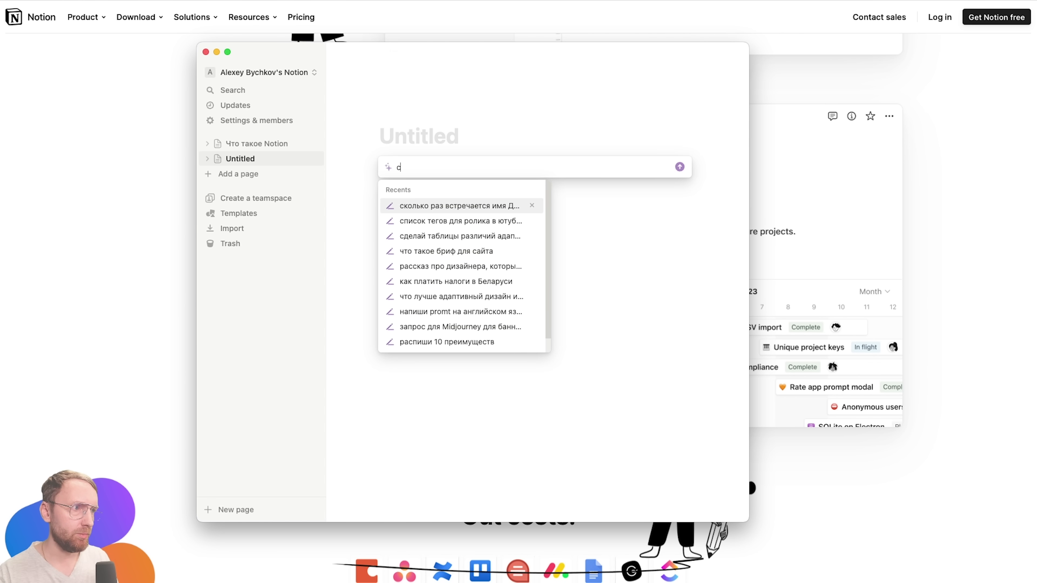
type("труктура сайта")
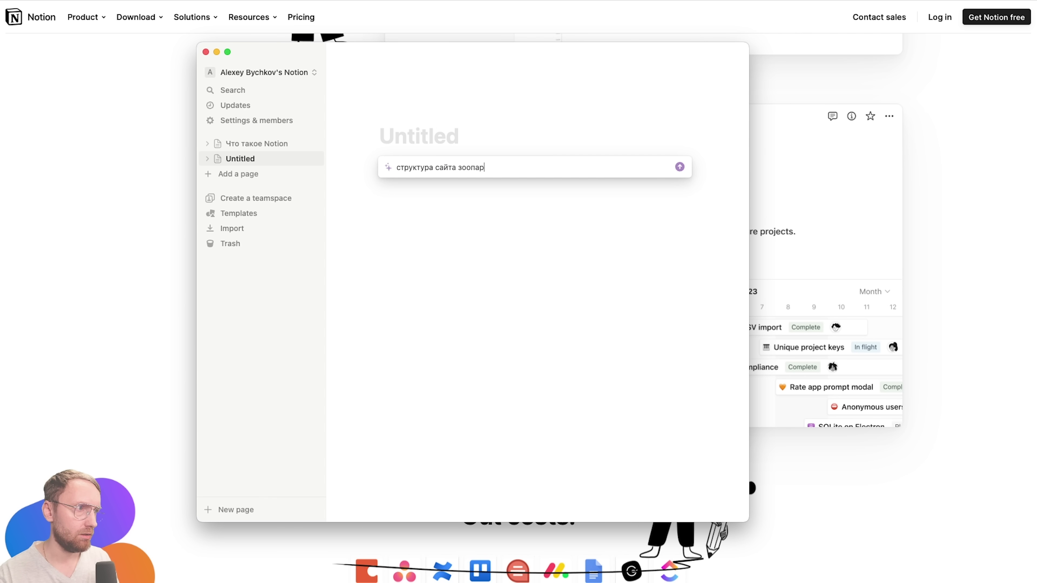
type(" зоопар")
key("Return")
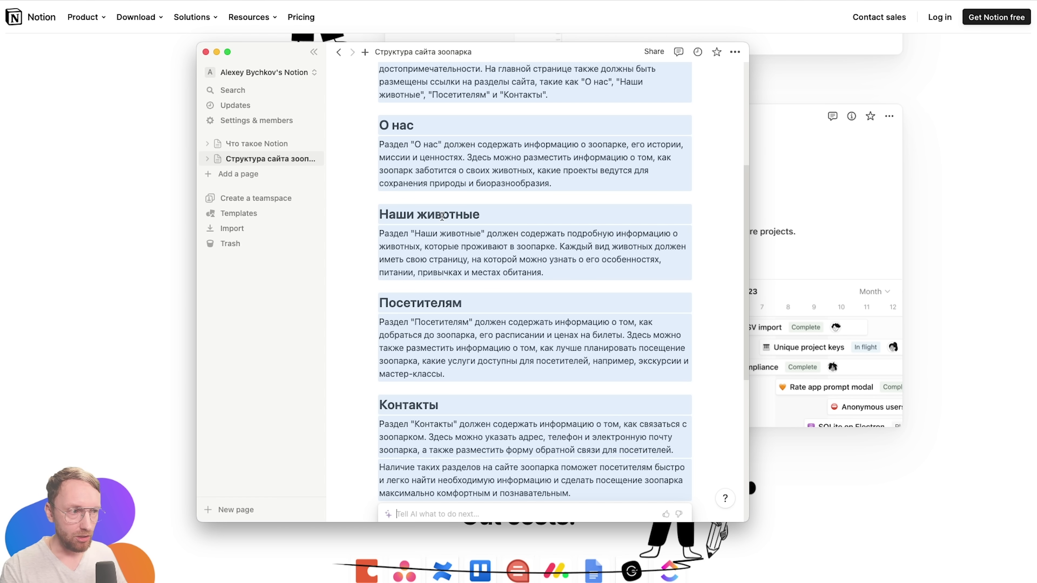
- Keep the AI-written zoo site structure as page content
scroll(442, 216, "down", 4)
scroll(442, 216, "up", 8)
scroll(442, 218, "down", 3)
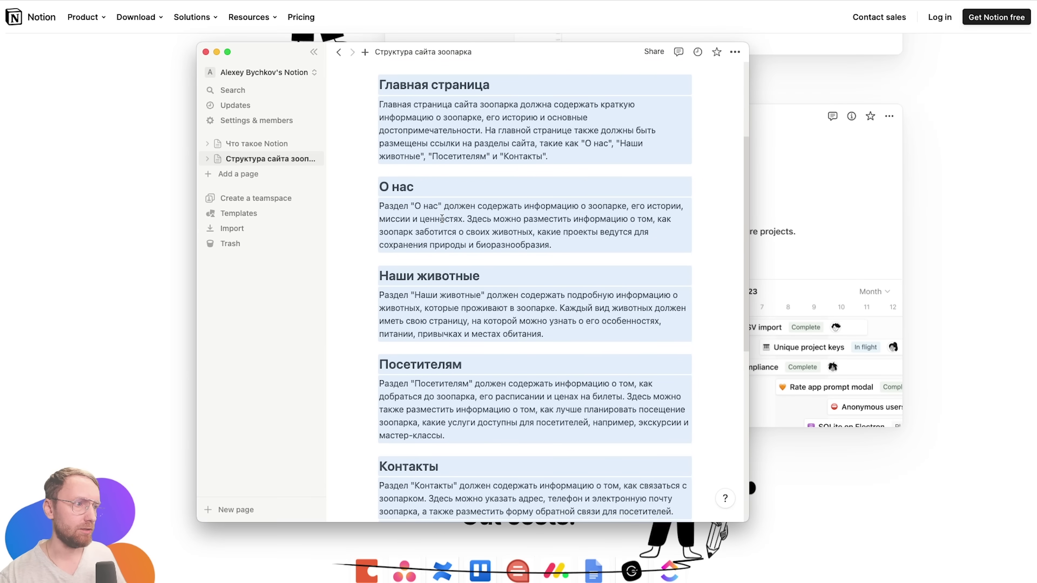
scroll(442, 219, "down", 8)
left_click(423, 304)
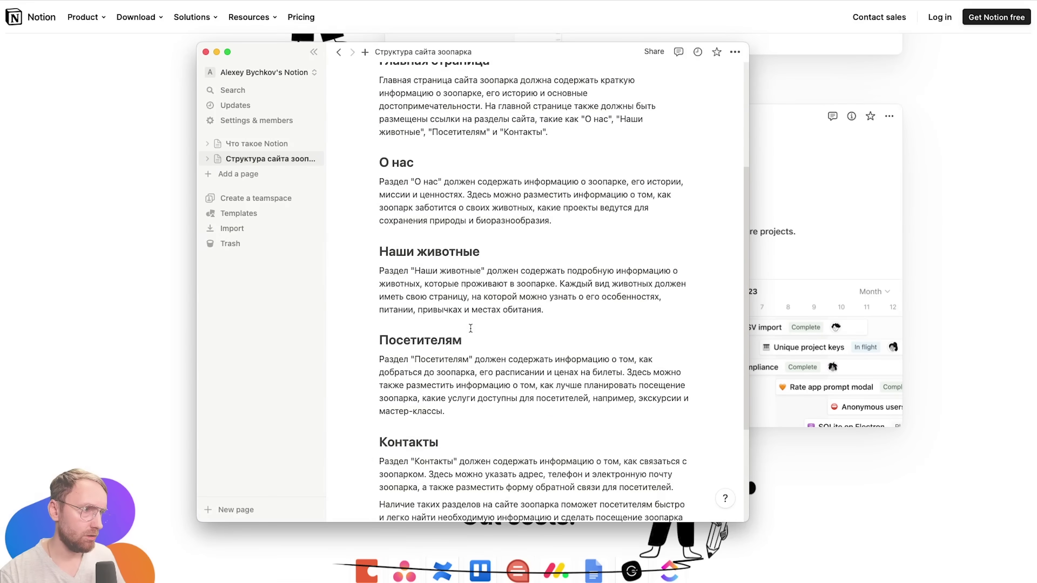
- Select the words Раздел "Наши животные" in the draft
scroll(460, 264, "down", 4)
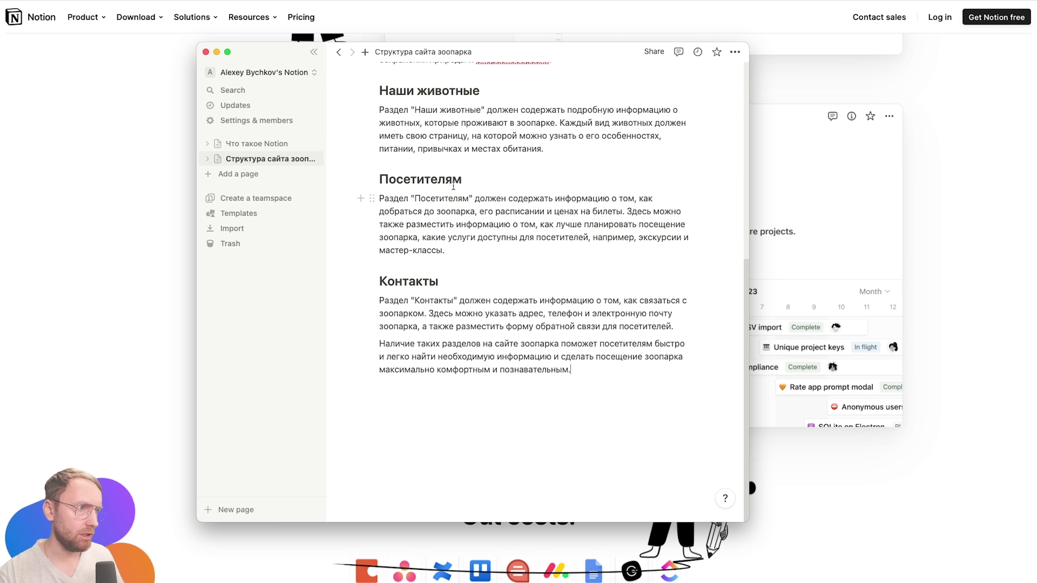
scroll(453, 185, "up", 1)
left_click_drag(486, 154, 379, 156)
key("super+c")
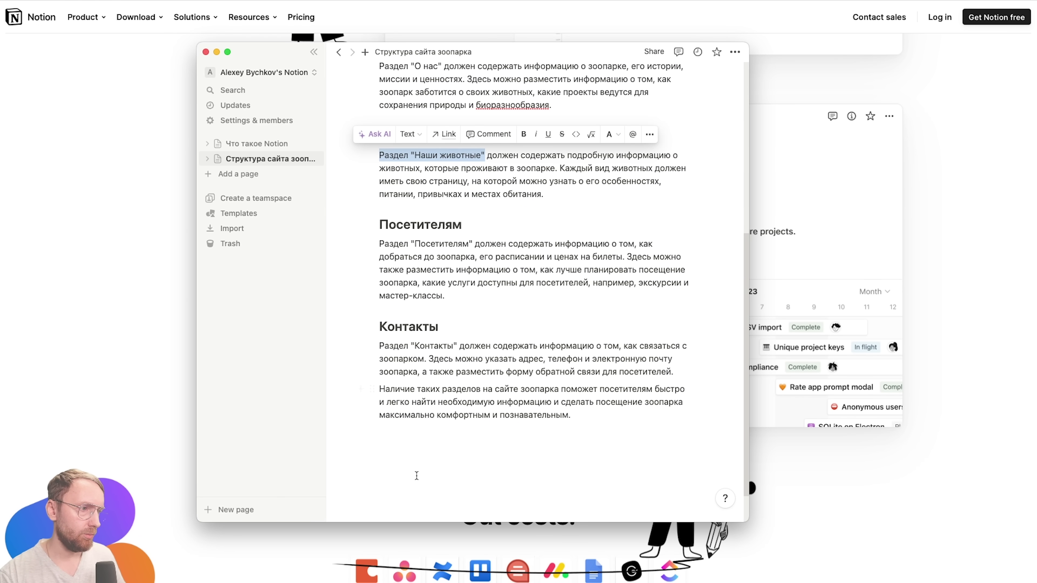
- Ask AI to expand the Наши животные section ('распиши раздел'), then to write 10 zoo news items
left_click(409, 433)
key("space")
type("распиши раздел")
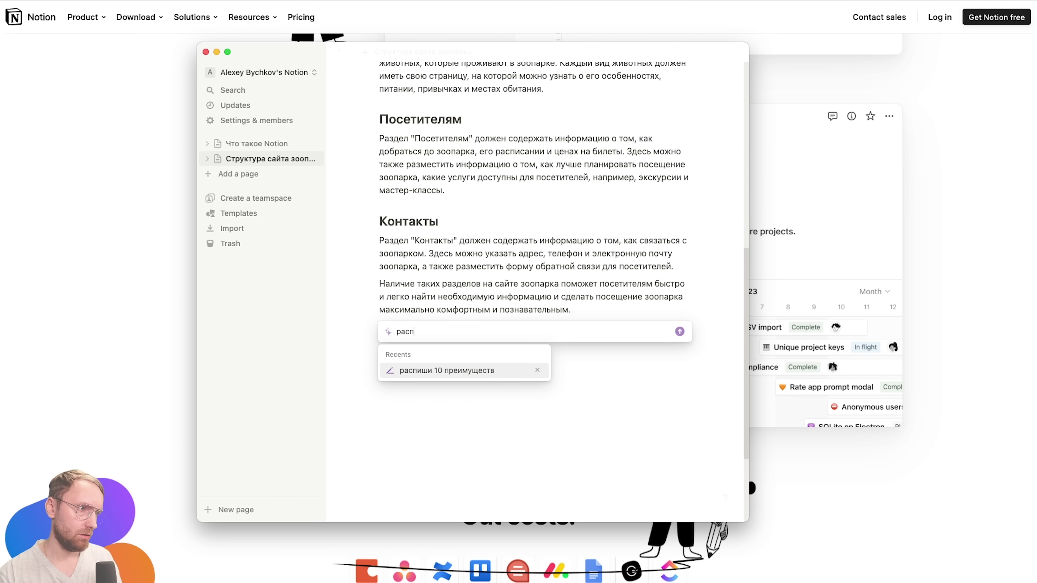
key("super+v")
key("Return")
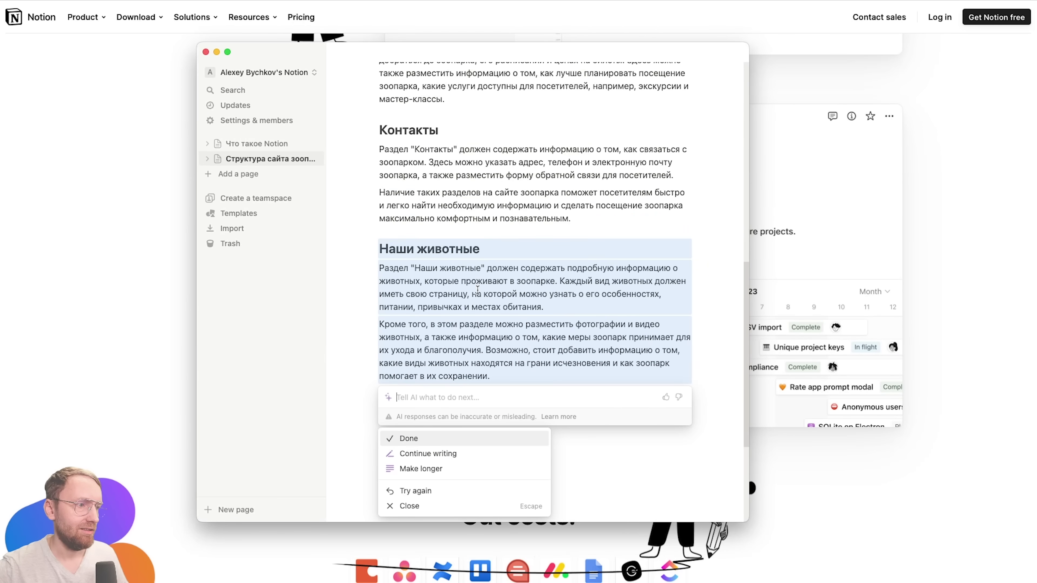
type("сделай 10 новостей")
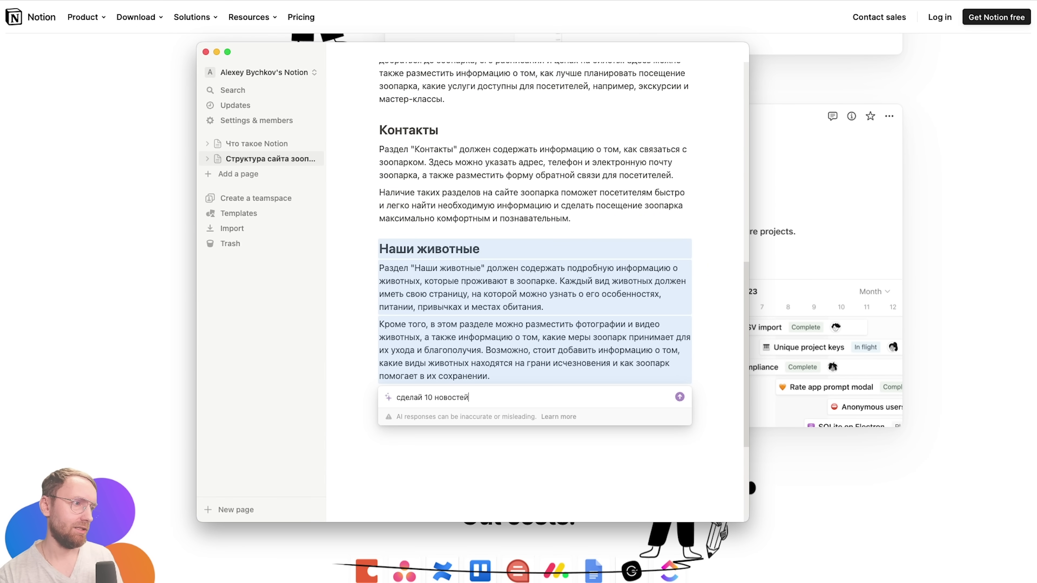
key("Return")
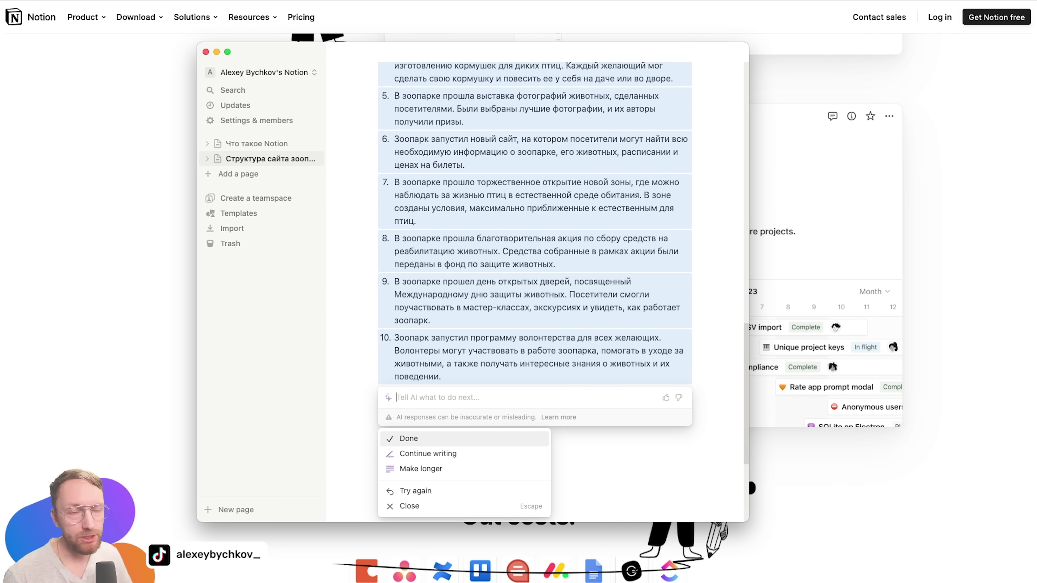
- Keep the news list, then ask AI how often 'зоопарк' appears and keep its answer of 18
key("Return")
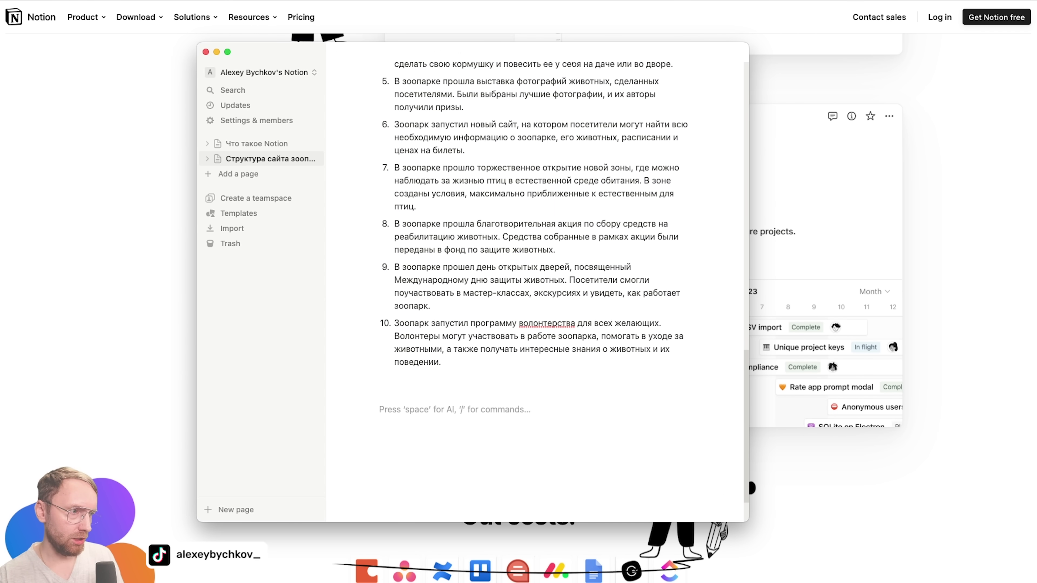
key("space")
type("сколько ра")
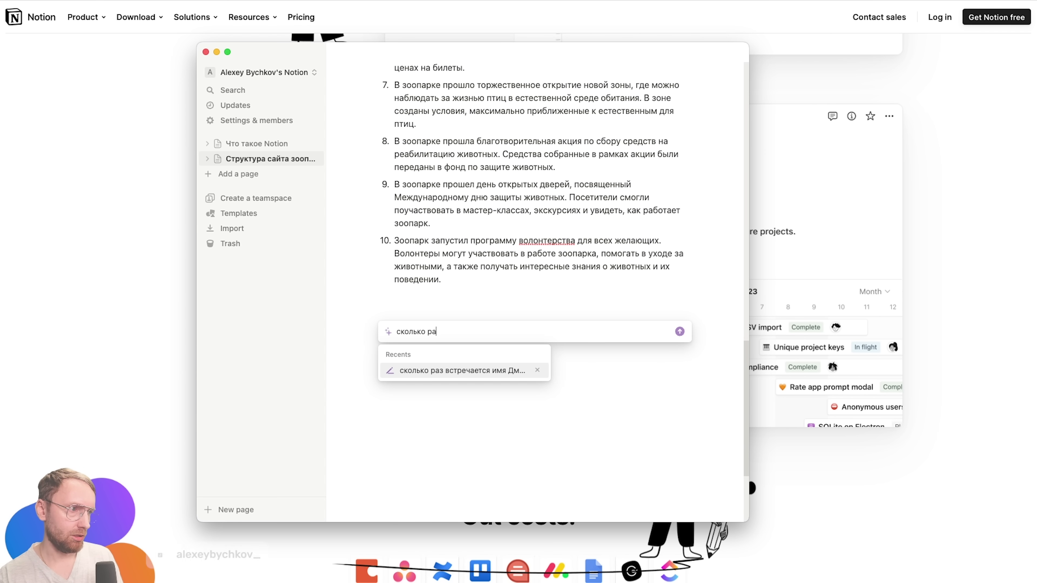
type("з встречается слово ")
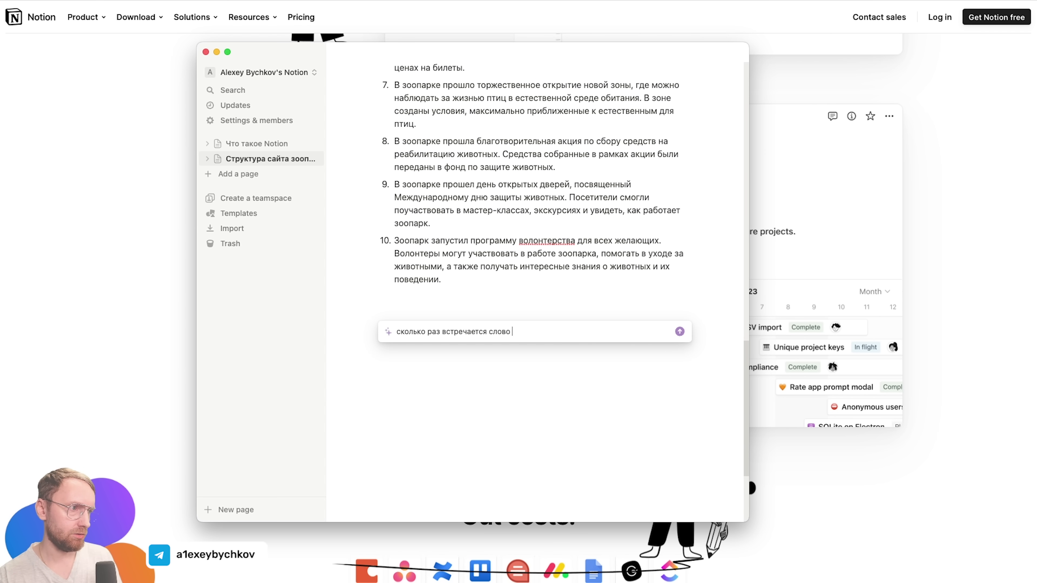
type("зоопарк")
key("Return")
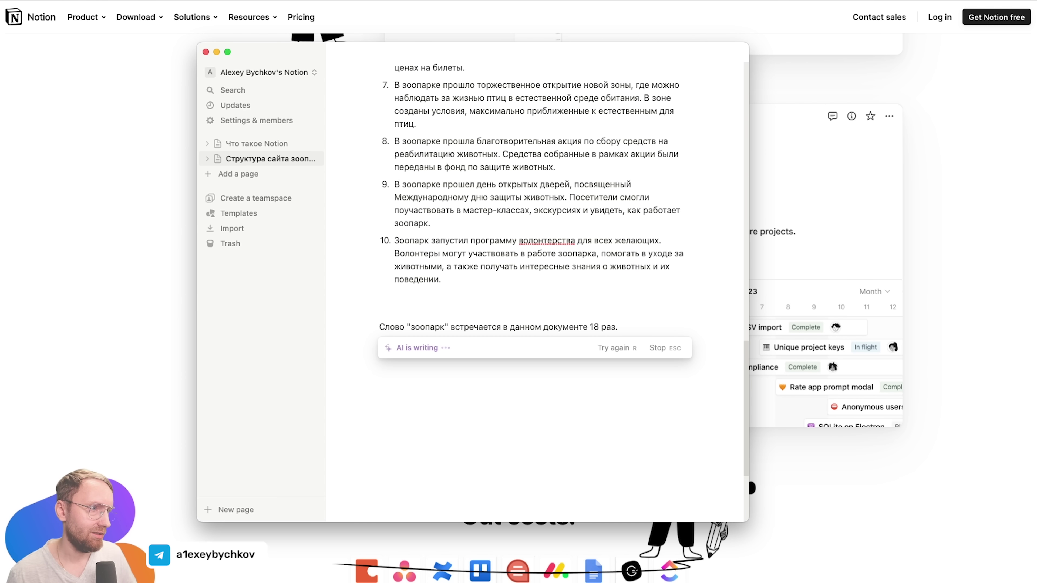
key("Return")
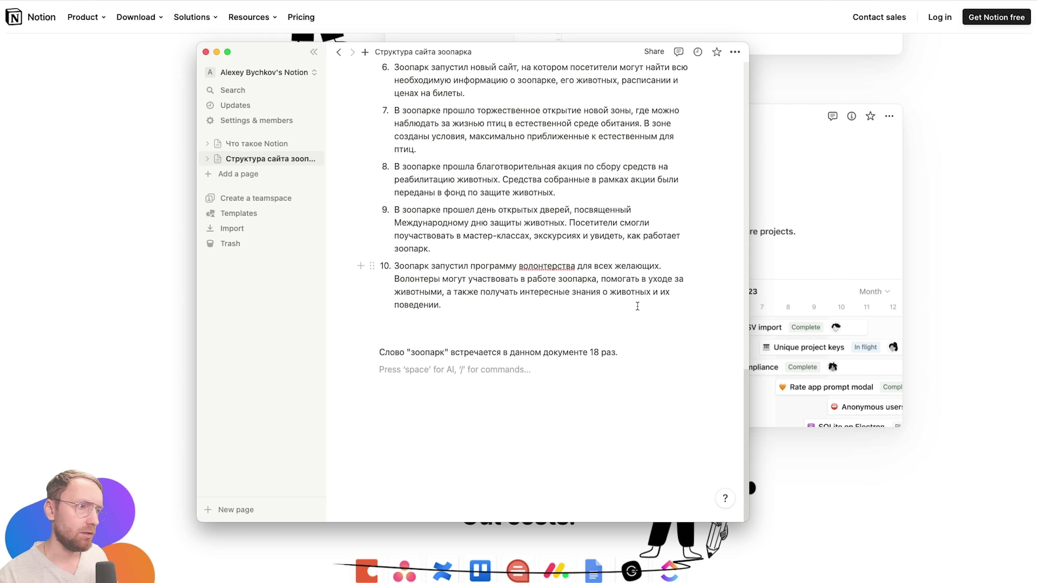
key("space")
- Have AI write a banner headline and text about a tiger and lion playing board games, then select everything on the page
type("сделай promt для нейросети midjourney для баннера сайта зоопарка, на котором тигр и лев играют в настольные игры")
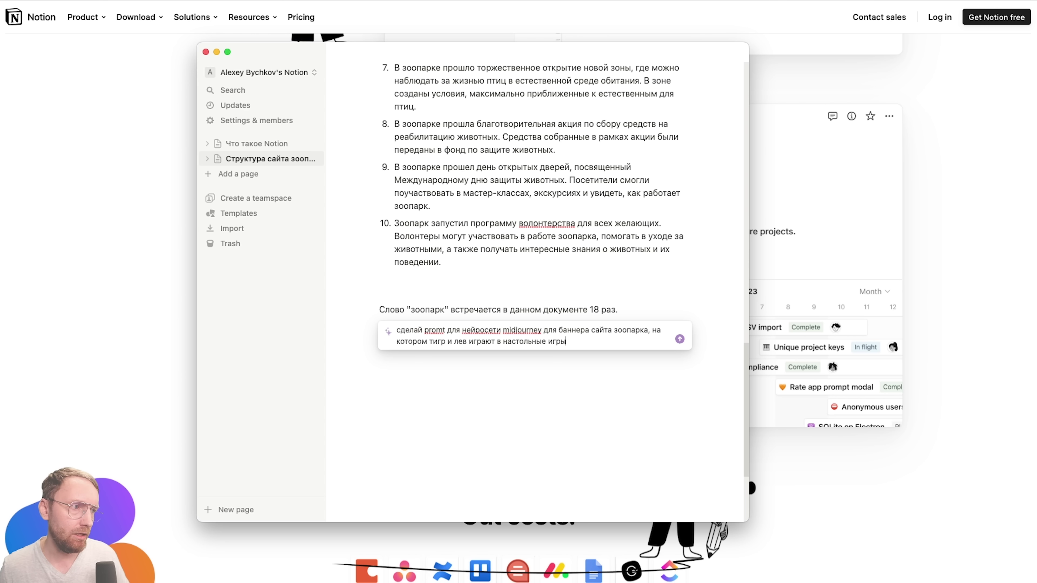
key("Return")
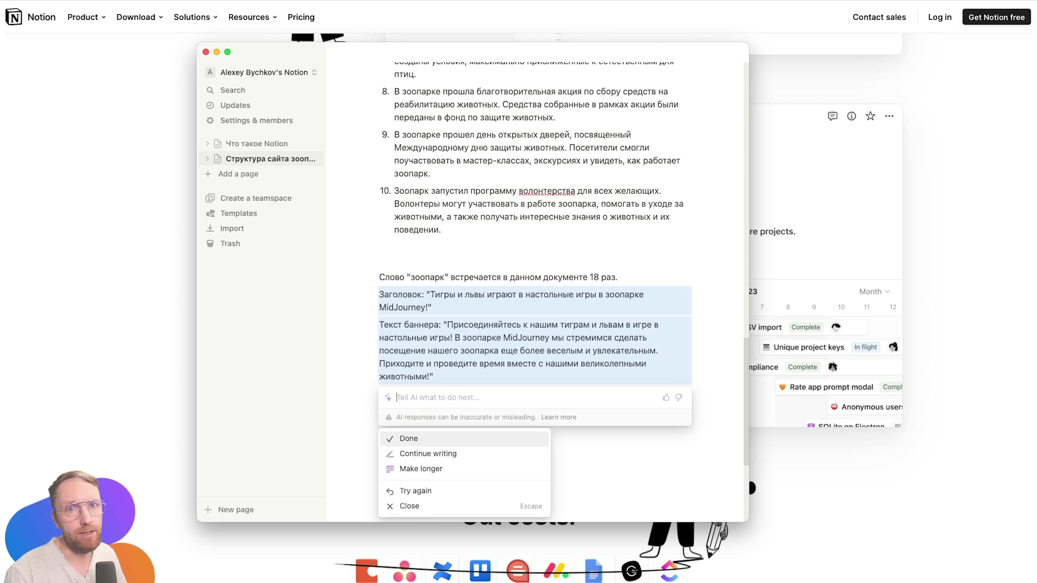
key("Return")
left_click_drag(618, 277, 350, 282)
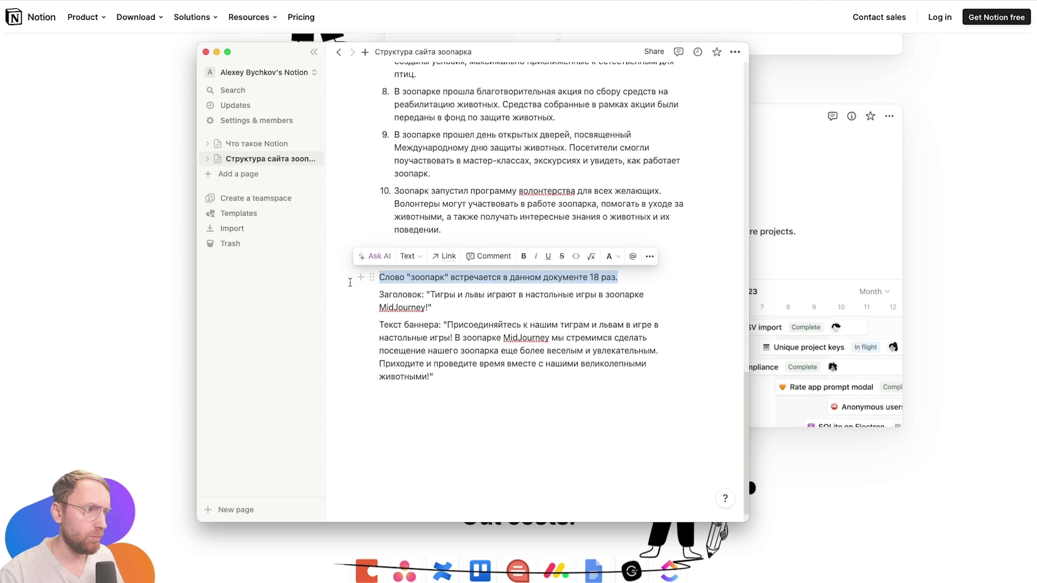
key("super+a")
- Clear the page, then create an AI-written page 'Midjourney Neural Network Prompt for Zoo Banner' from the banner prompt
key("BackSpace")
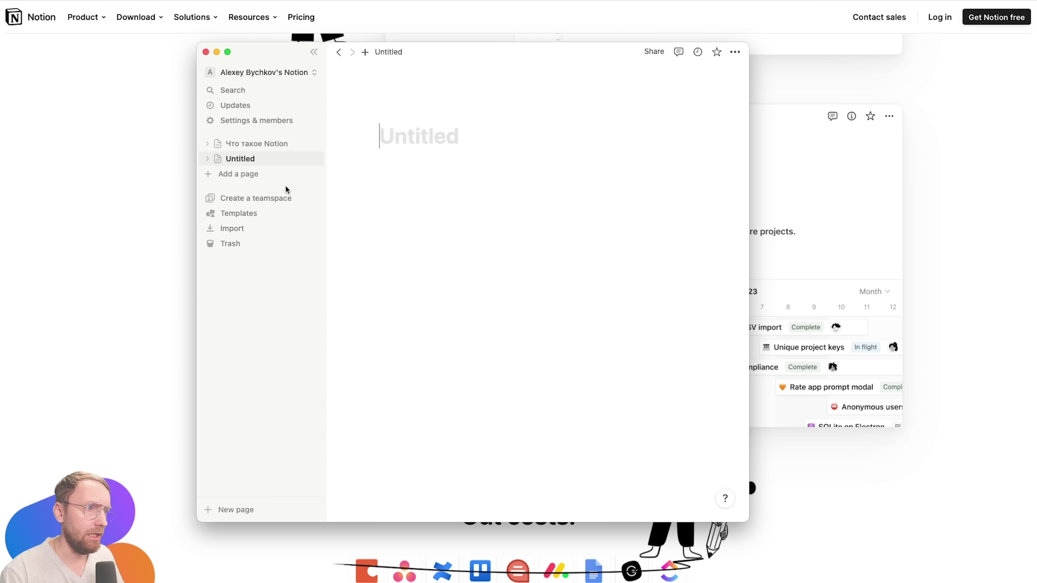
left_click(239, 174)
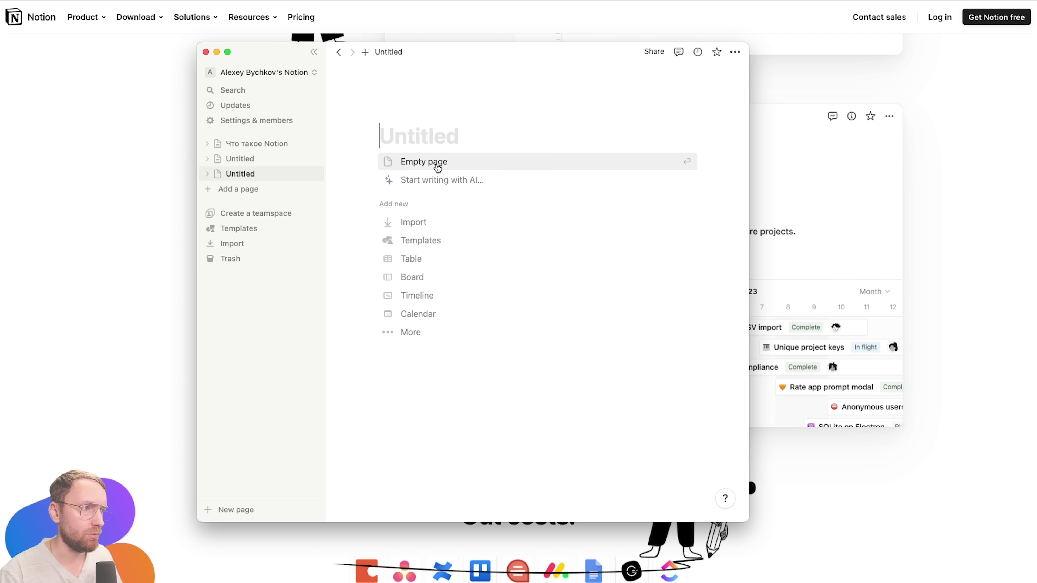
left_click(424, 180)
key("super+v")
key("Return")
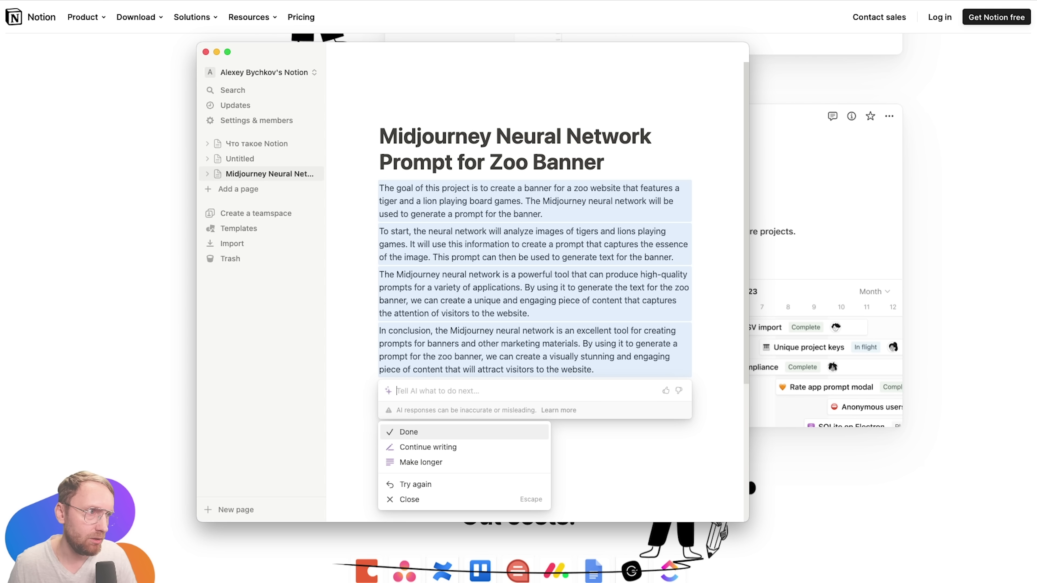
key("Return")
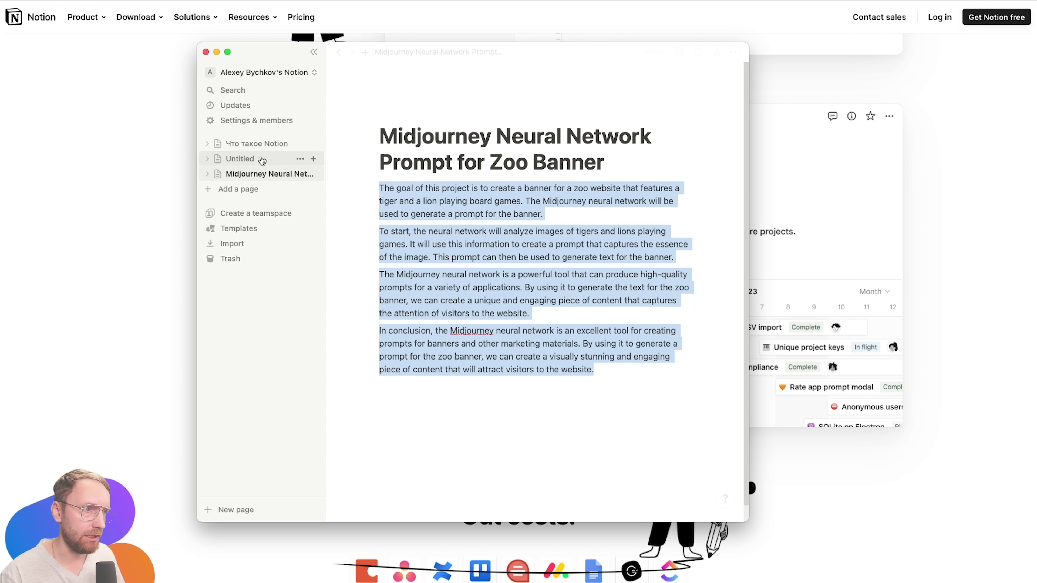
- Return to the blank Untitled page, keeping its title empty
left_click(286, 163)
type("сделай promt для нейросети midjourney для баннера сайта зоопарка, на котором тигр и лев играют в настольные игры")
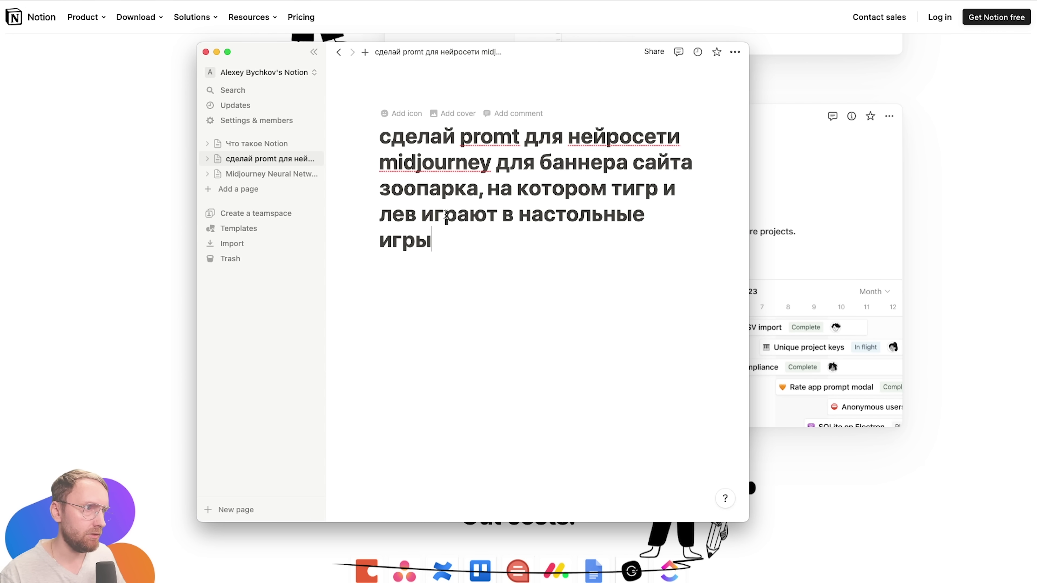
key("super+z")
- Paste the Midjourney zoo-banner request into the Untitled page and let AI continue with a tiger-and-lion board-game slogan
left_click(413, 162)
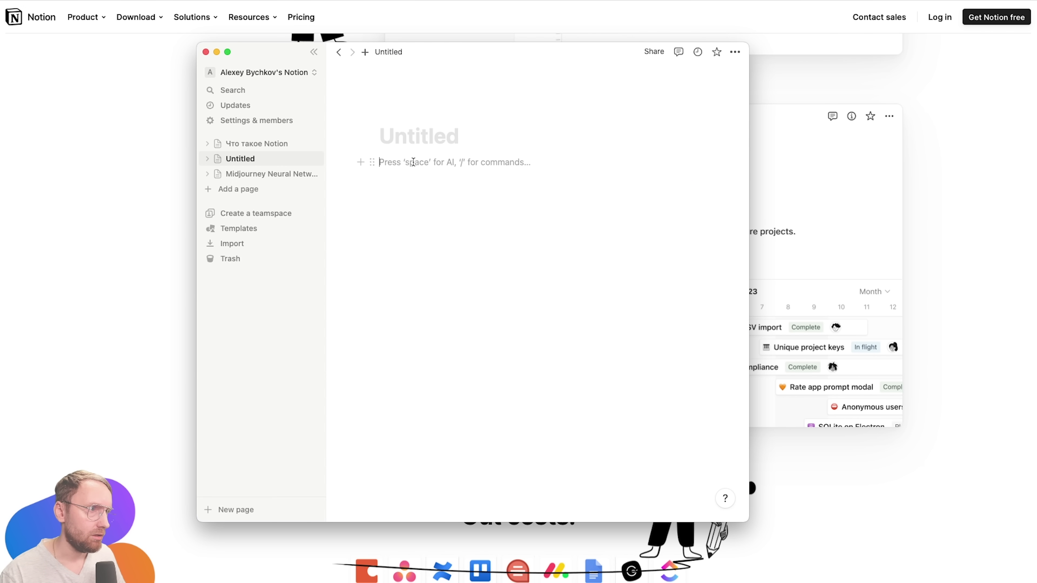
type("сделай promt для нейросети midjourney для баннера сайта зоопарка, на котором тигр и лев играют в настольные игры")
key("Return")
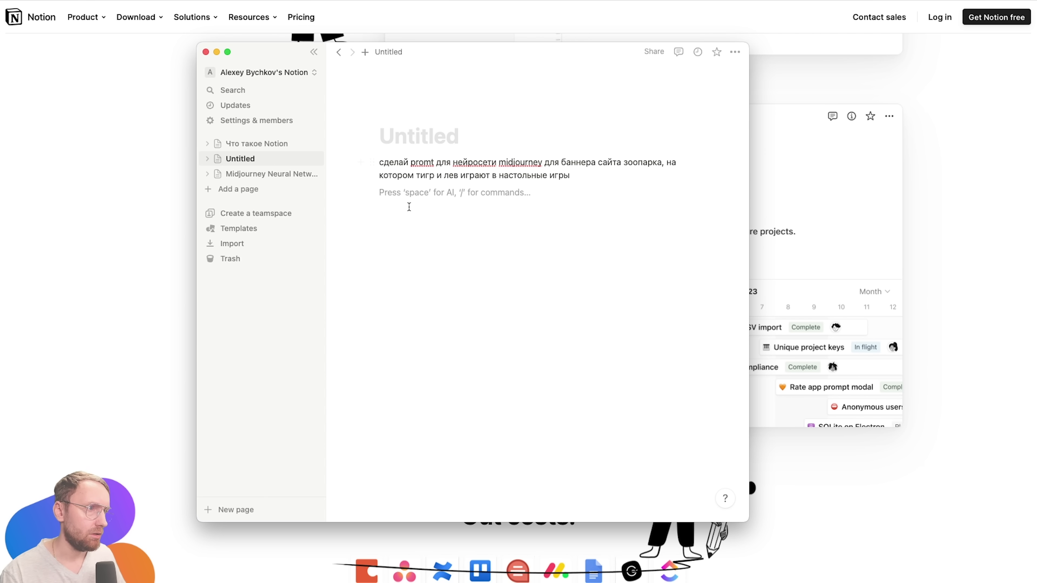
key("space")
key("Return")
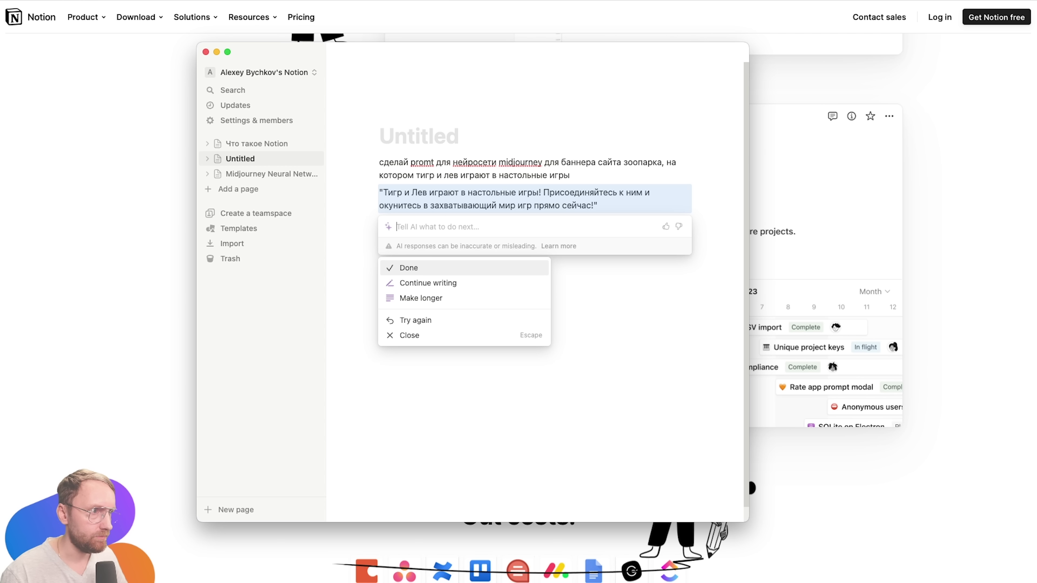
key("Return")
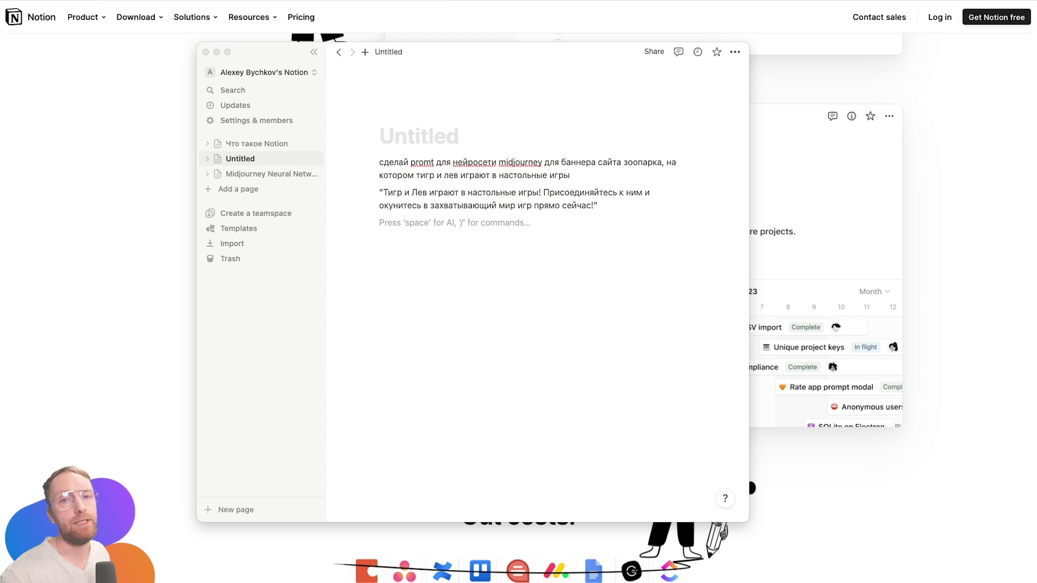
left_click(467, 317)
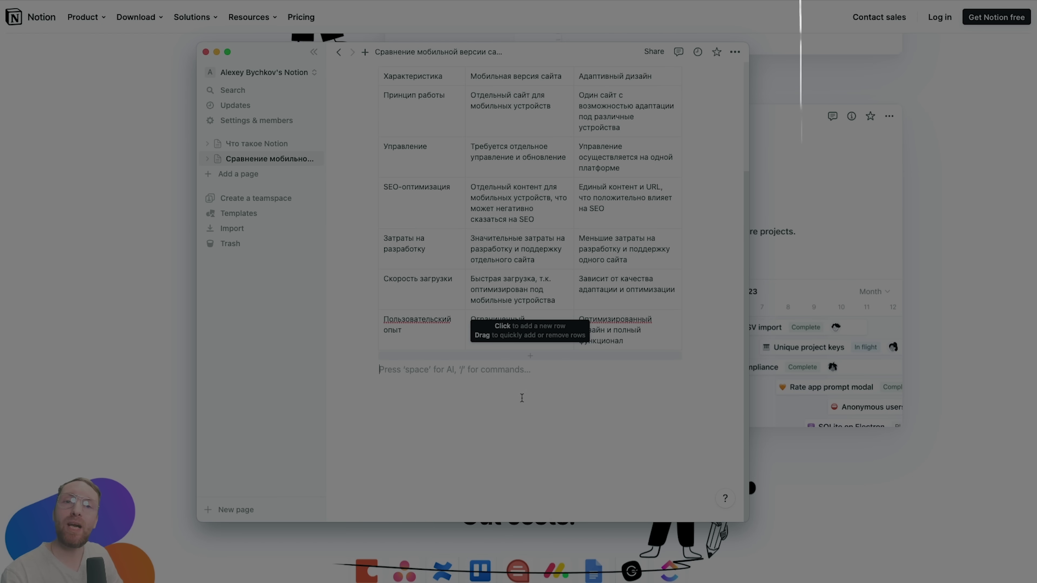
- Bring up the Ask AI drafting menu on the empty line below the mobile-version comparison table
key("space")
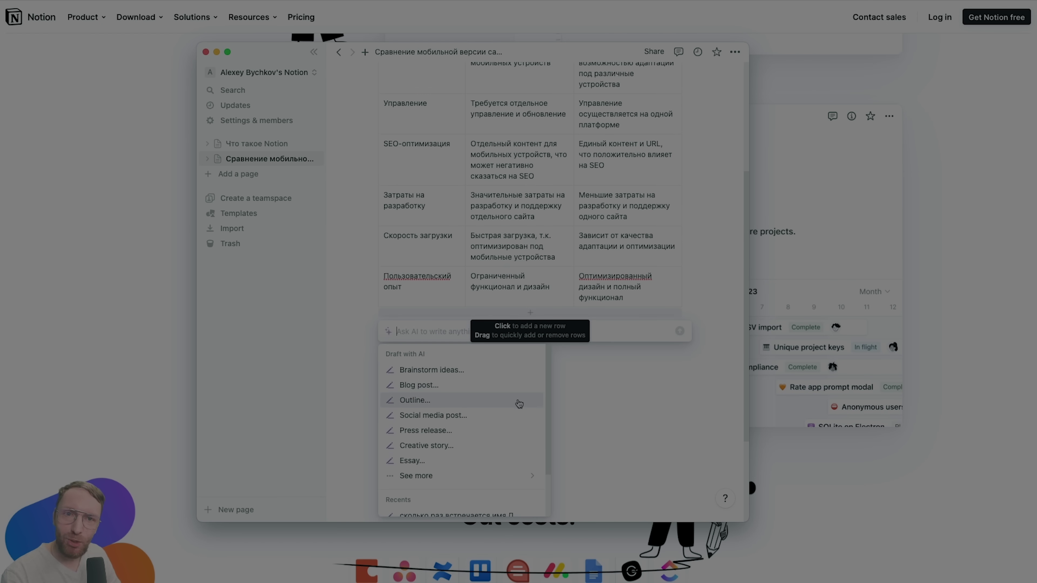